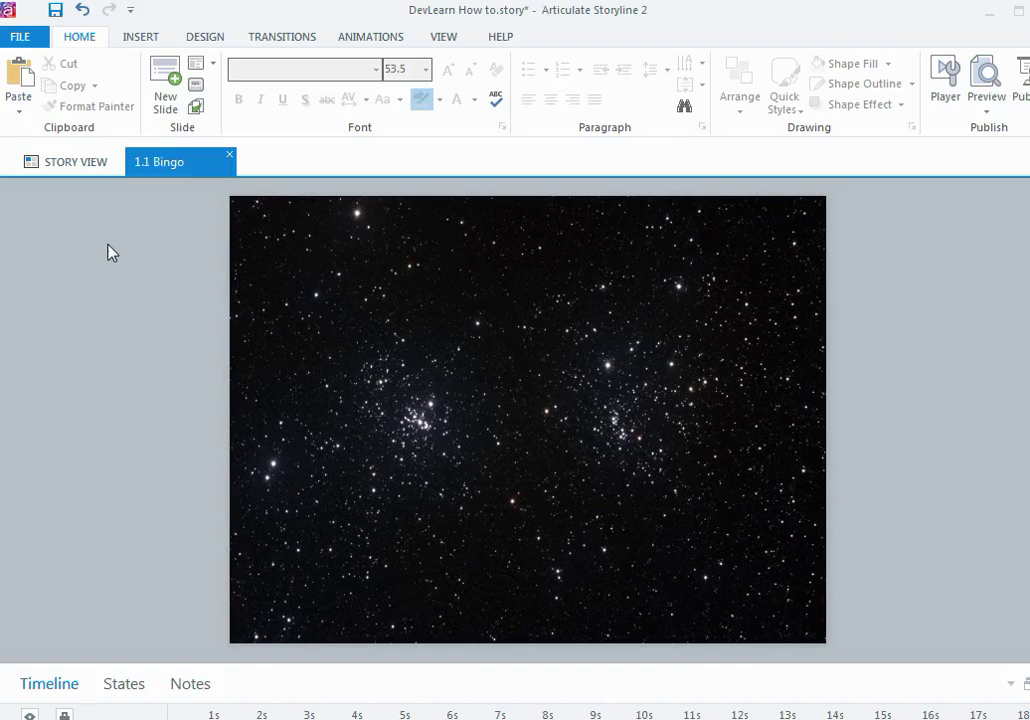
Step: Open the picture browser, close it without inserting, and select the second top-row portrait
click(143, 40)
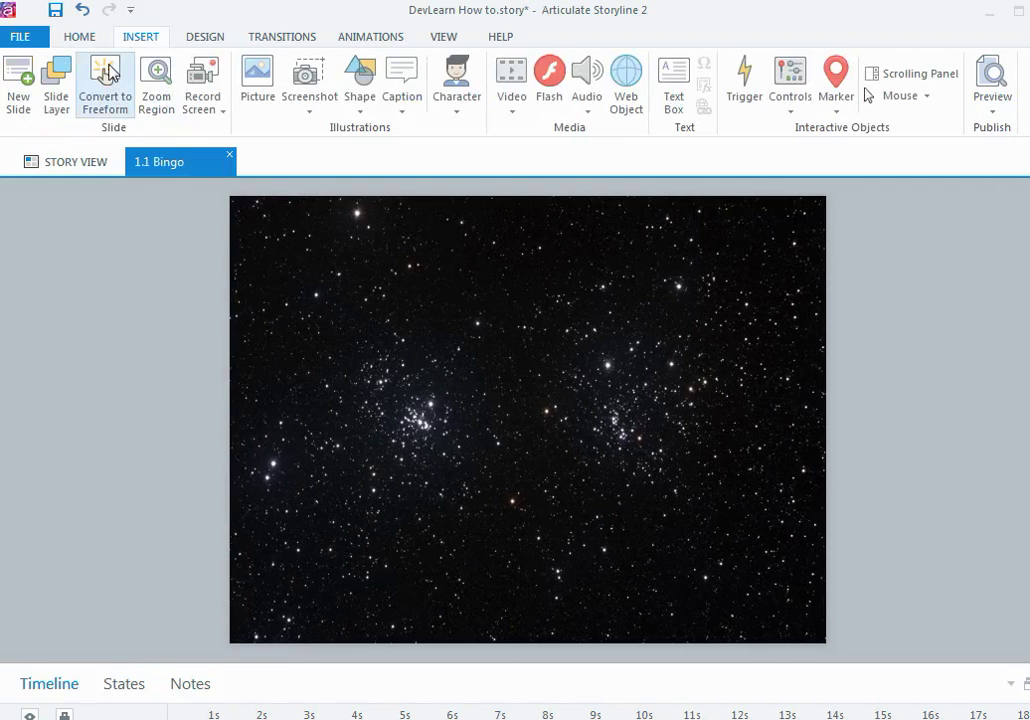
click(258, 75)
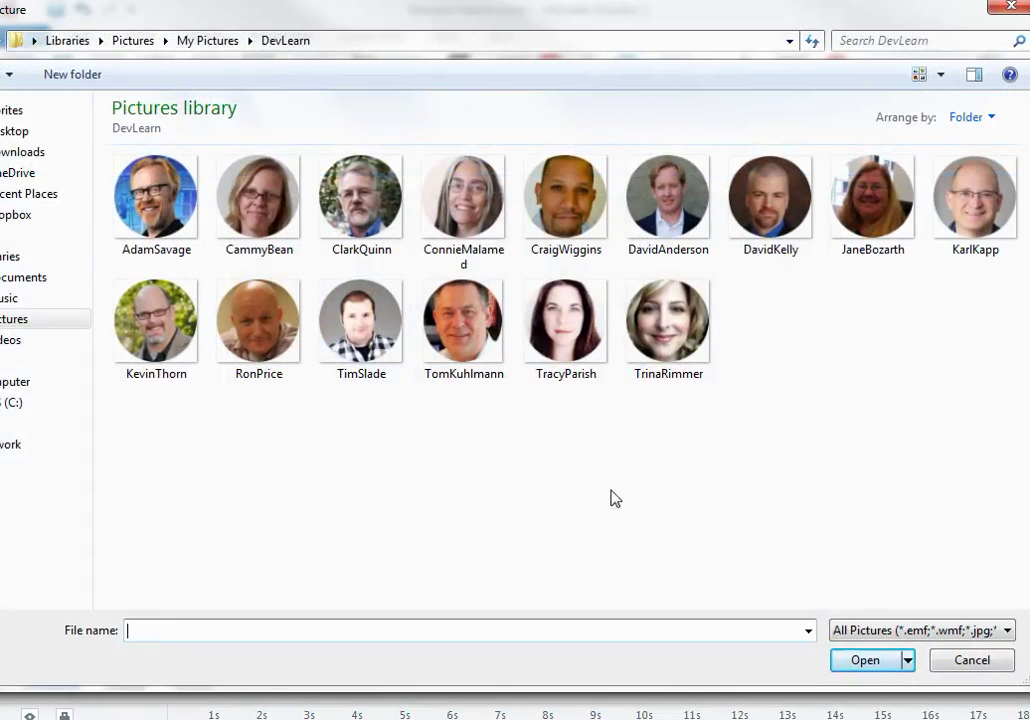
click(970, 659)
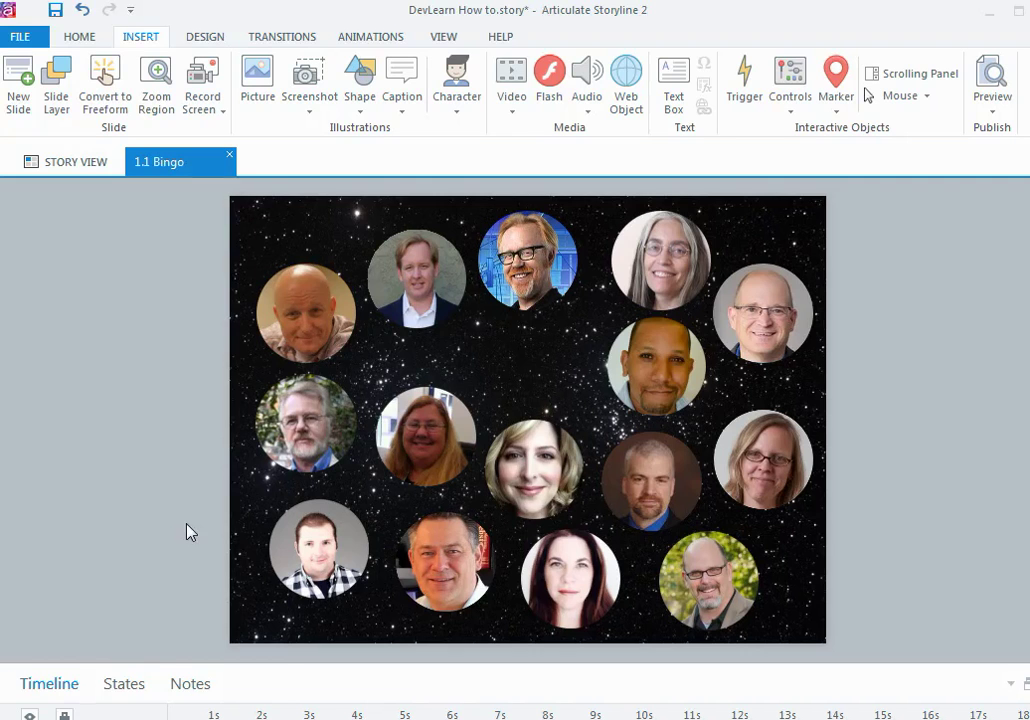
click(415, 308)
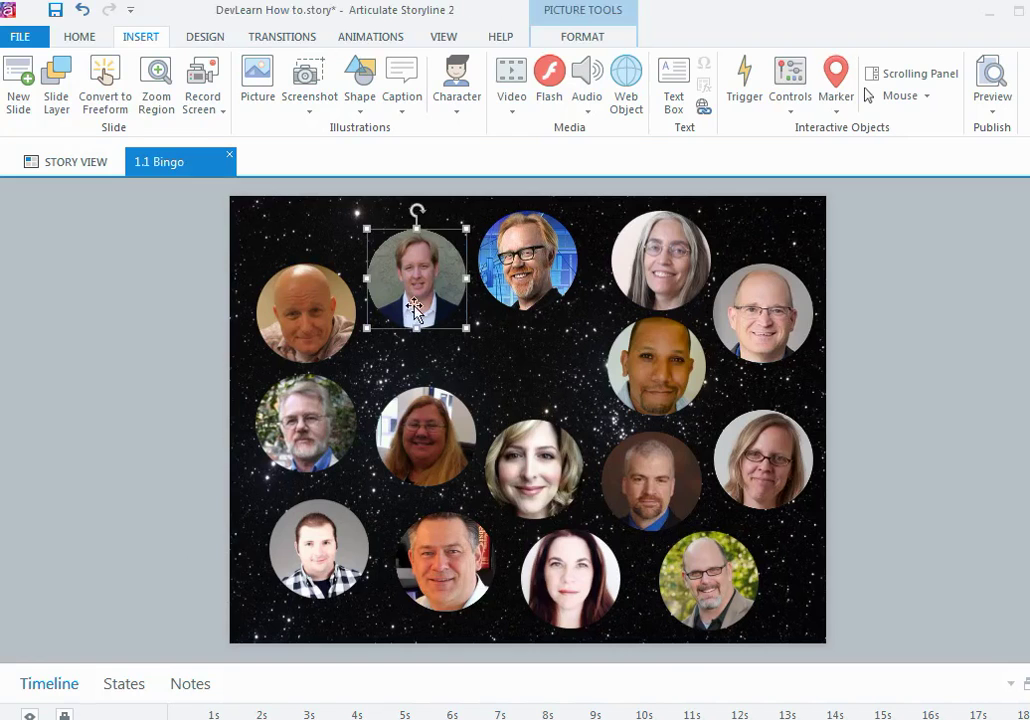
Step: Give the second top-row portrait a white picture border with 5 px weight
click(572, 42)
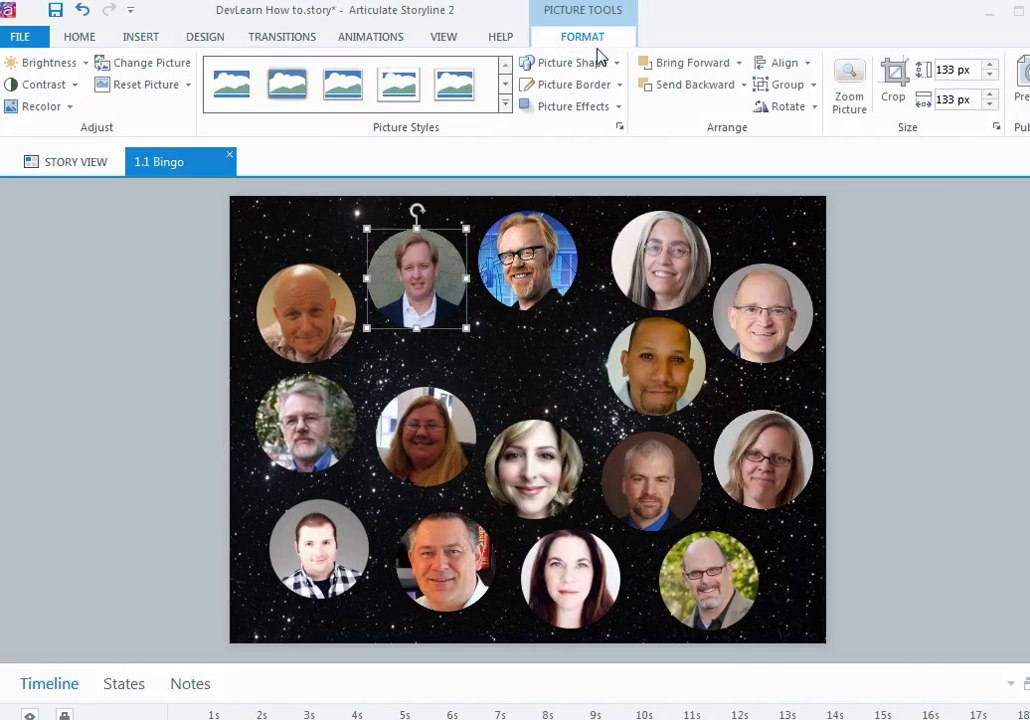
click(620, 86)
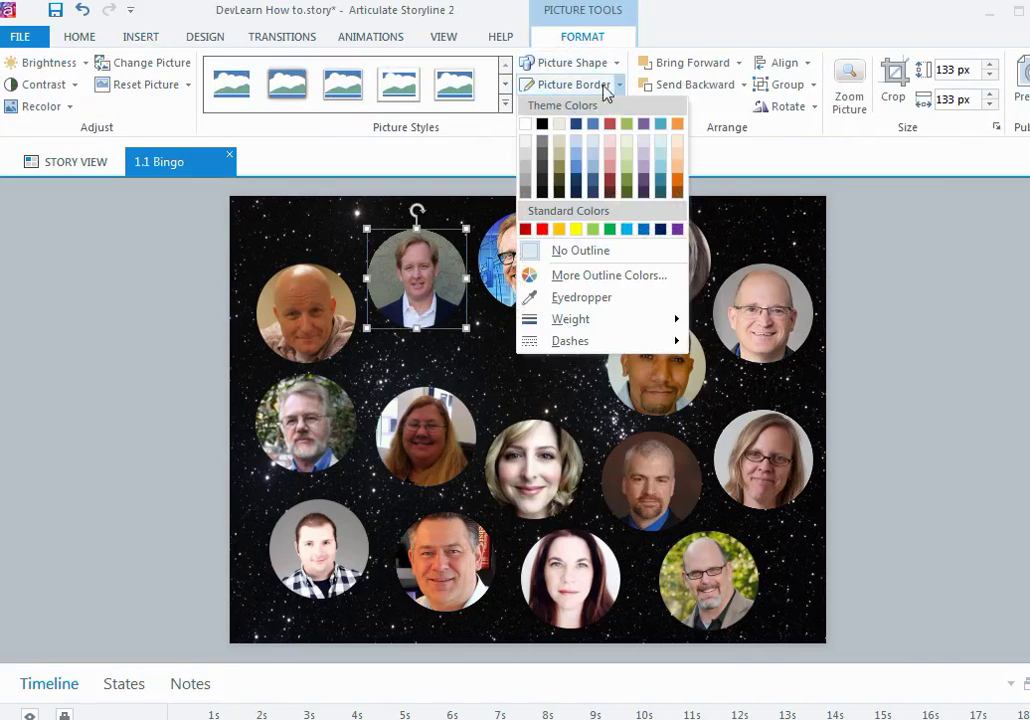
click(533, 140)
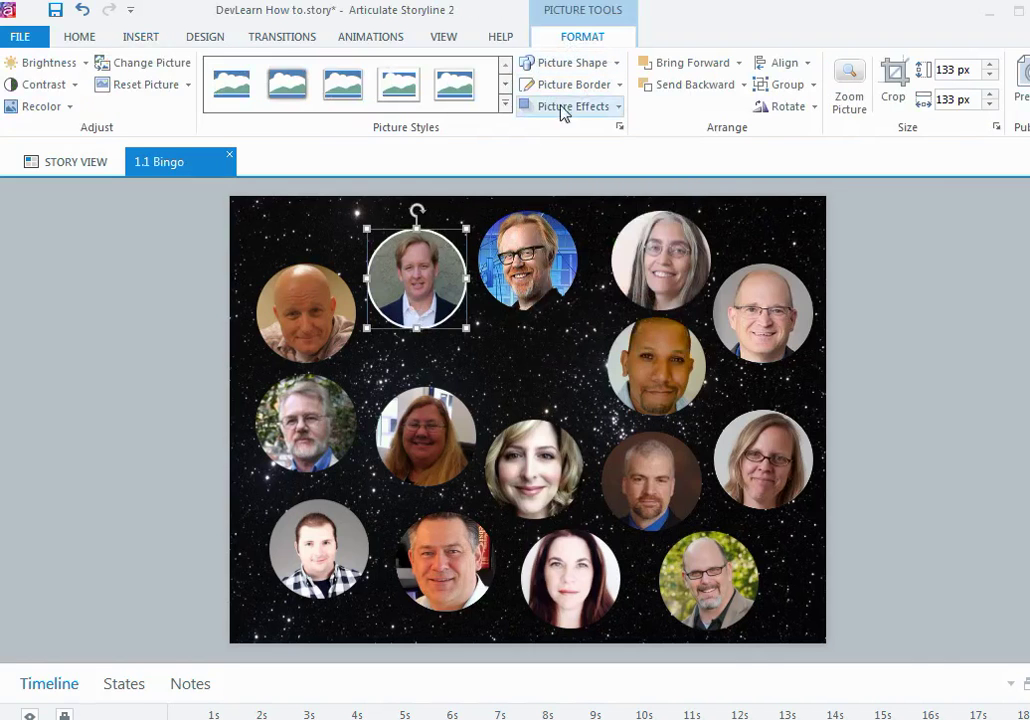
click(618, 88)
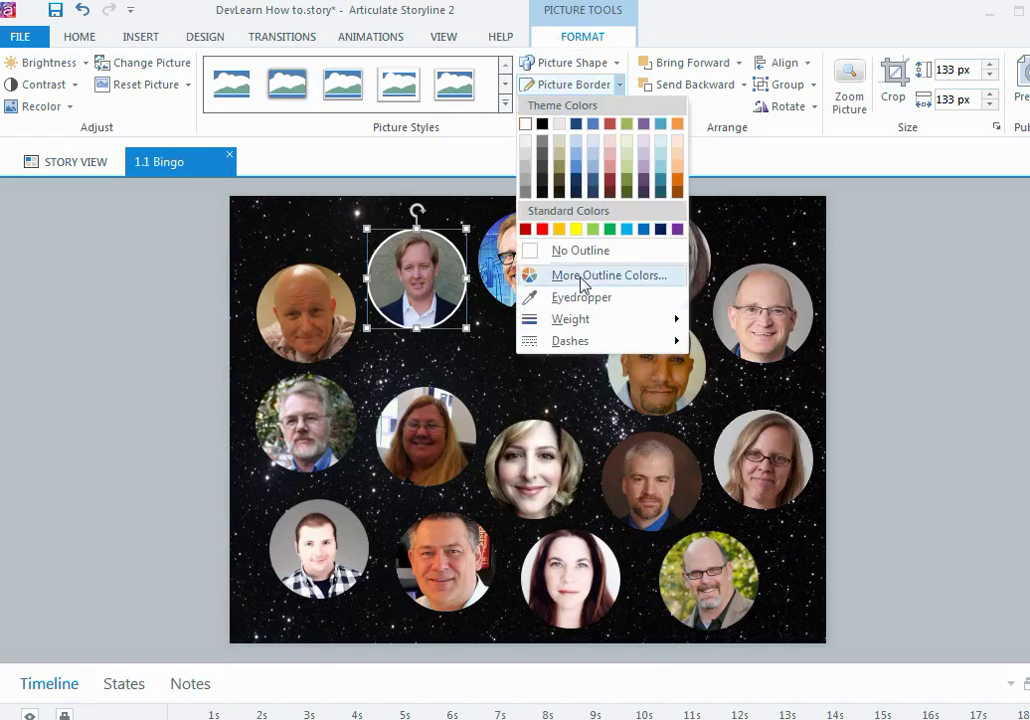
click(601, 327)
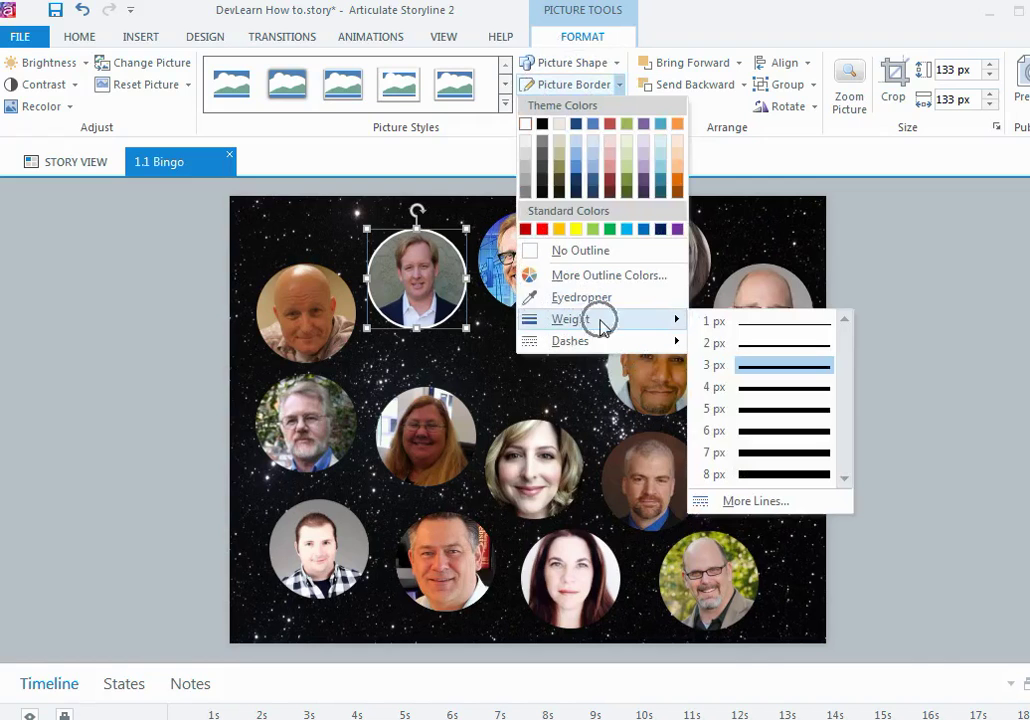
click(747, 409)
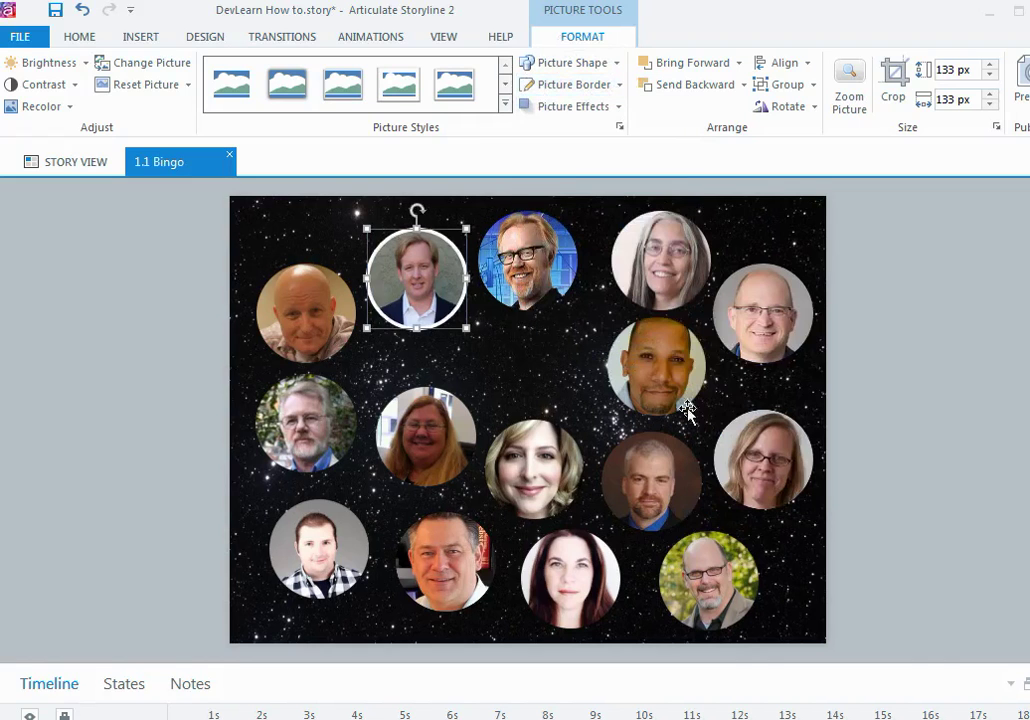
click(176, 328)
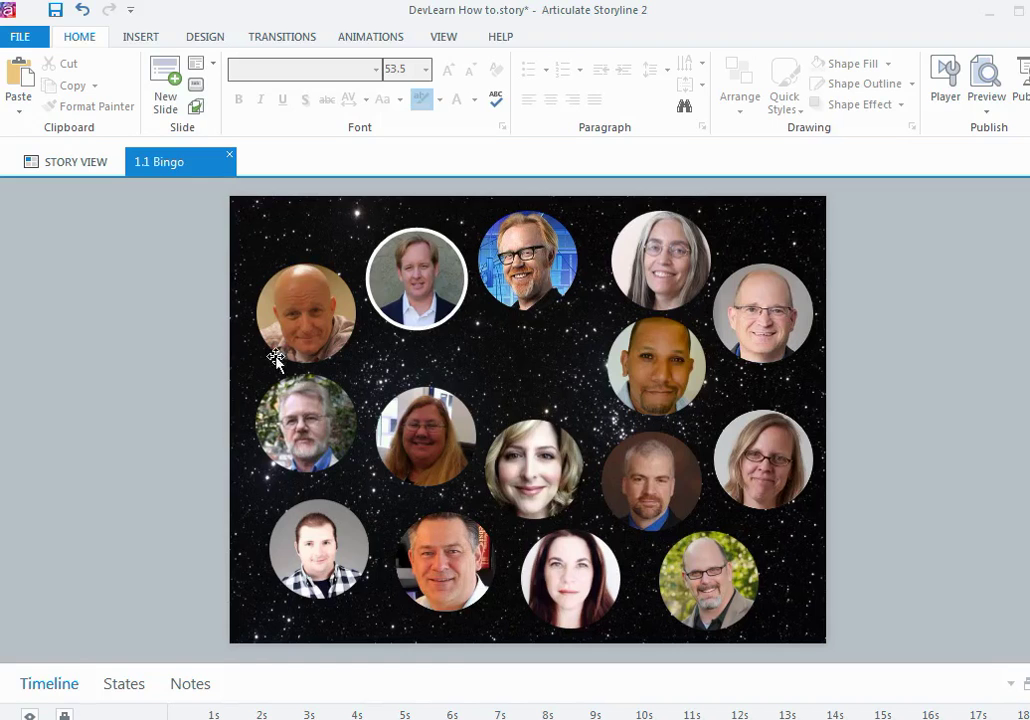
Step: Float the bordered portrait's States panel over the slide and begin adding a new state
click(400, 325)
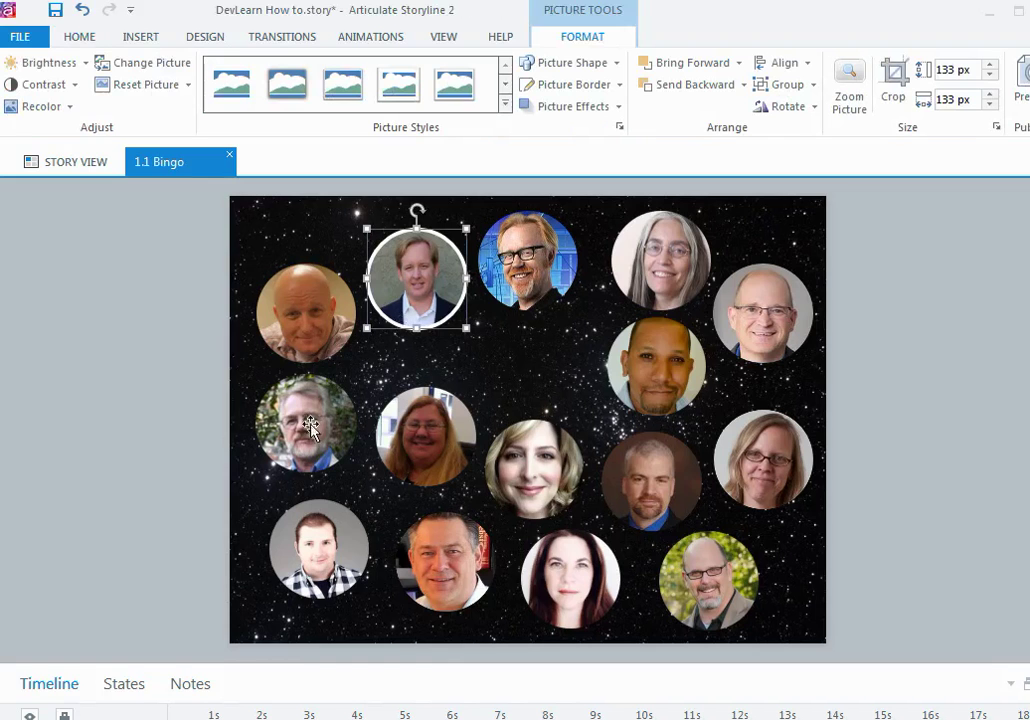
click(128, 688)
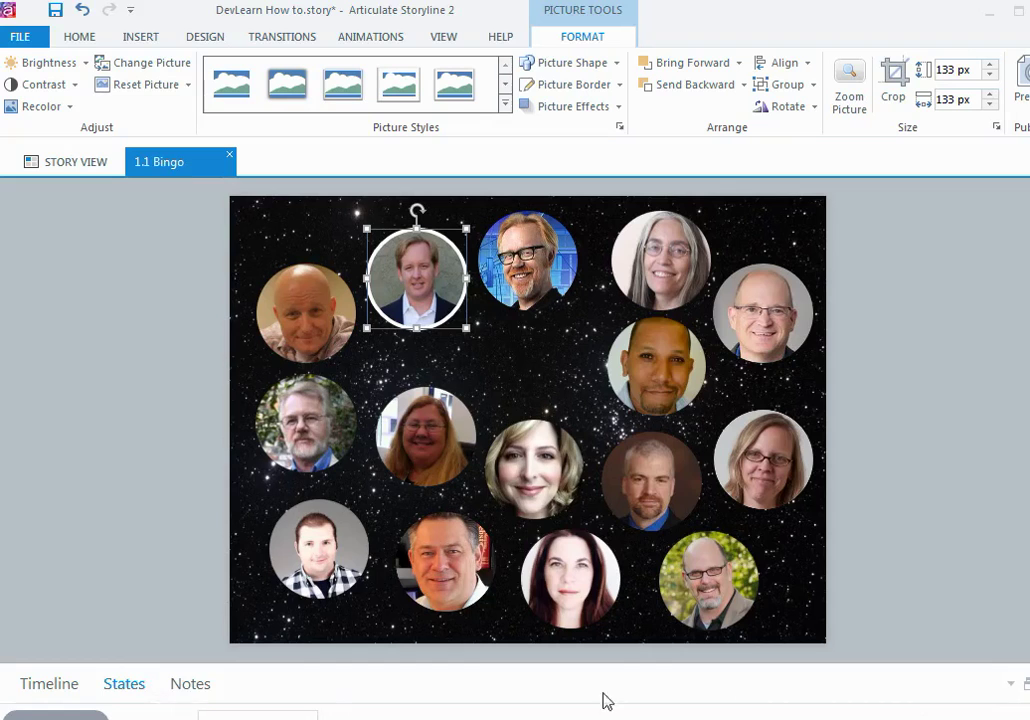
click(1024, 684)
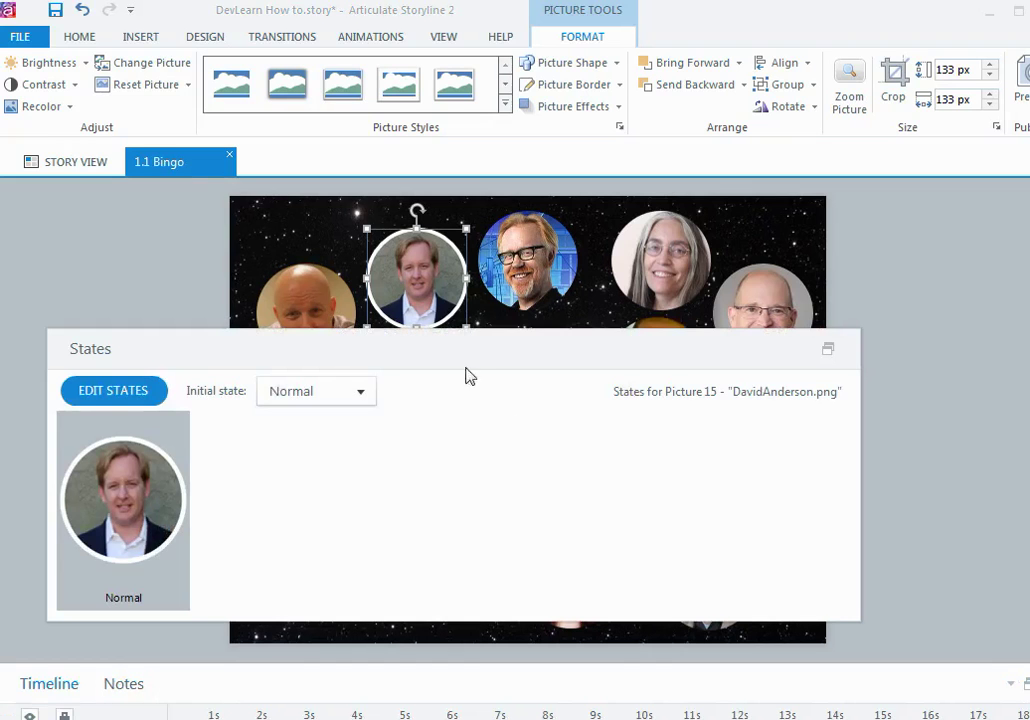
drag(460, 359, 530, 391)
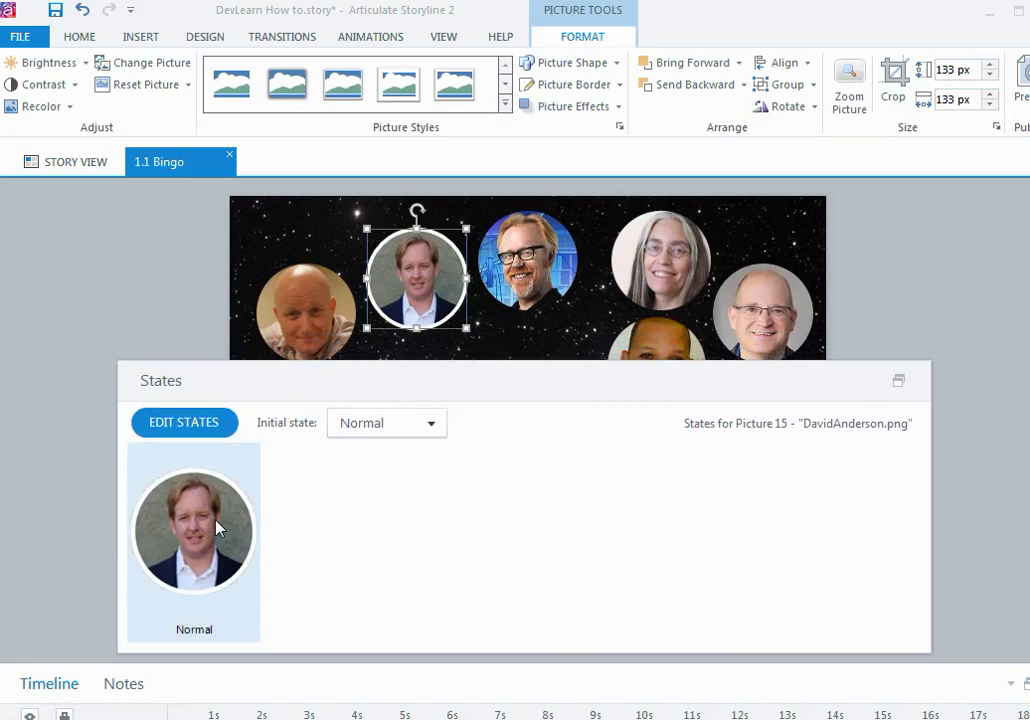
click(212, 434)
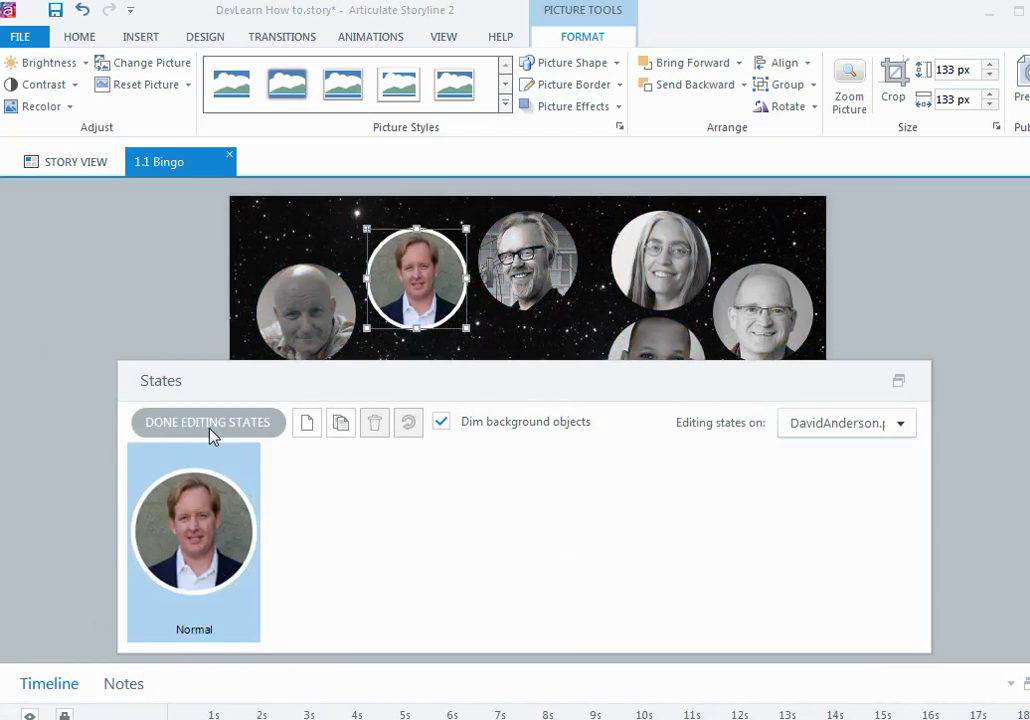
click(307, 437)
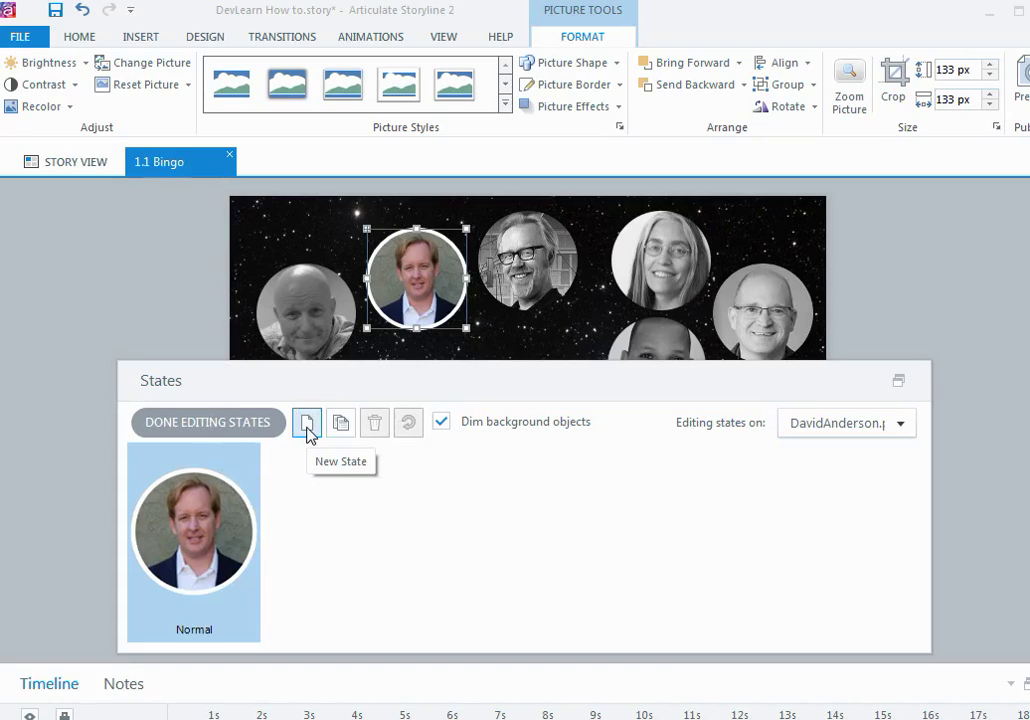
Step: Create a new state named Disabled for the bordered portrait
click(307, 424)
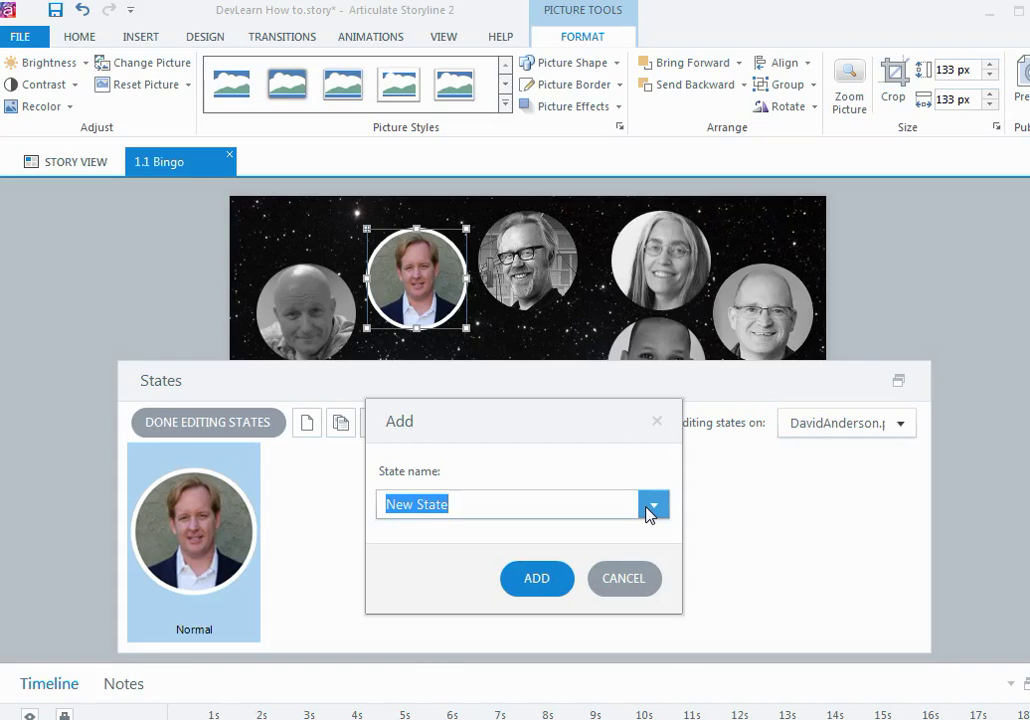
click(652, 506)
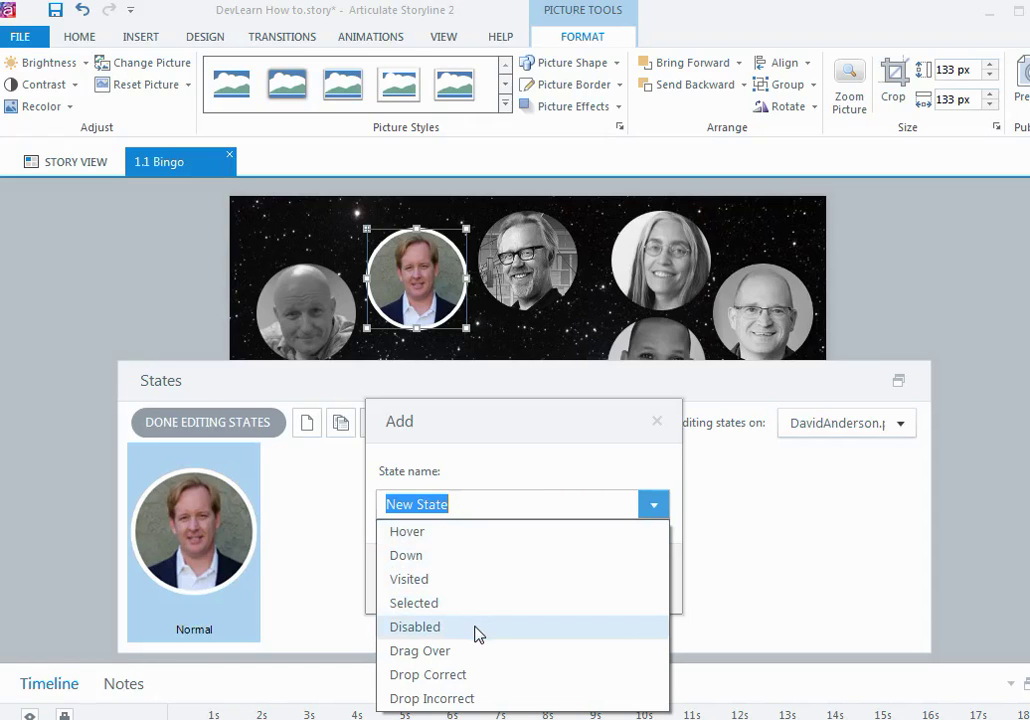
click(477, 632)
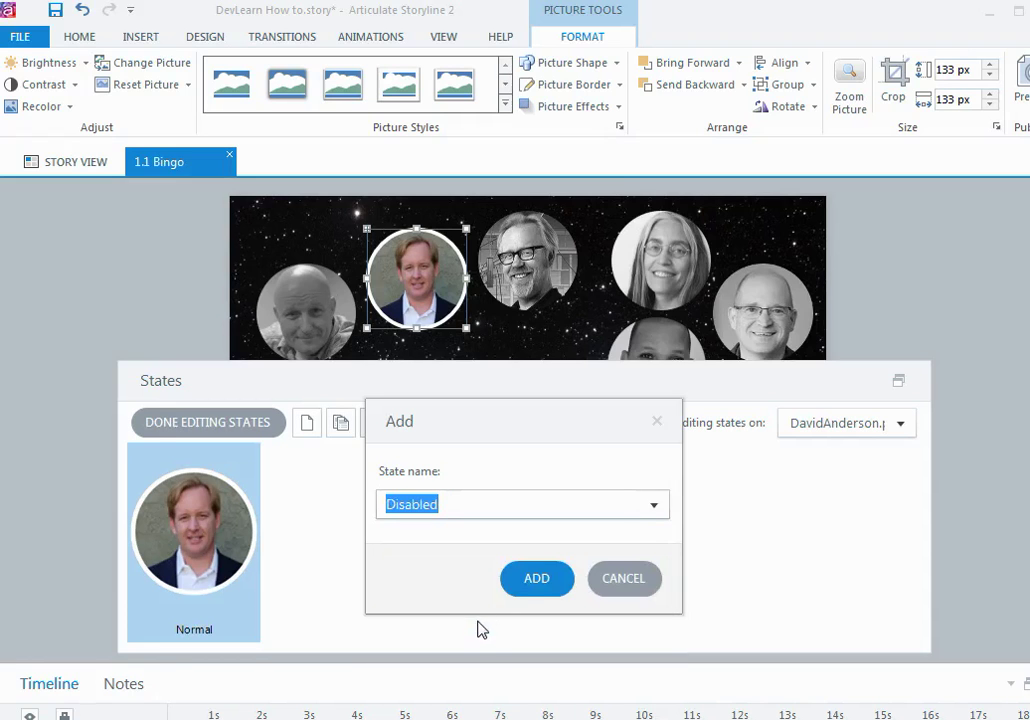
click(533, 578)
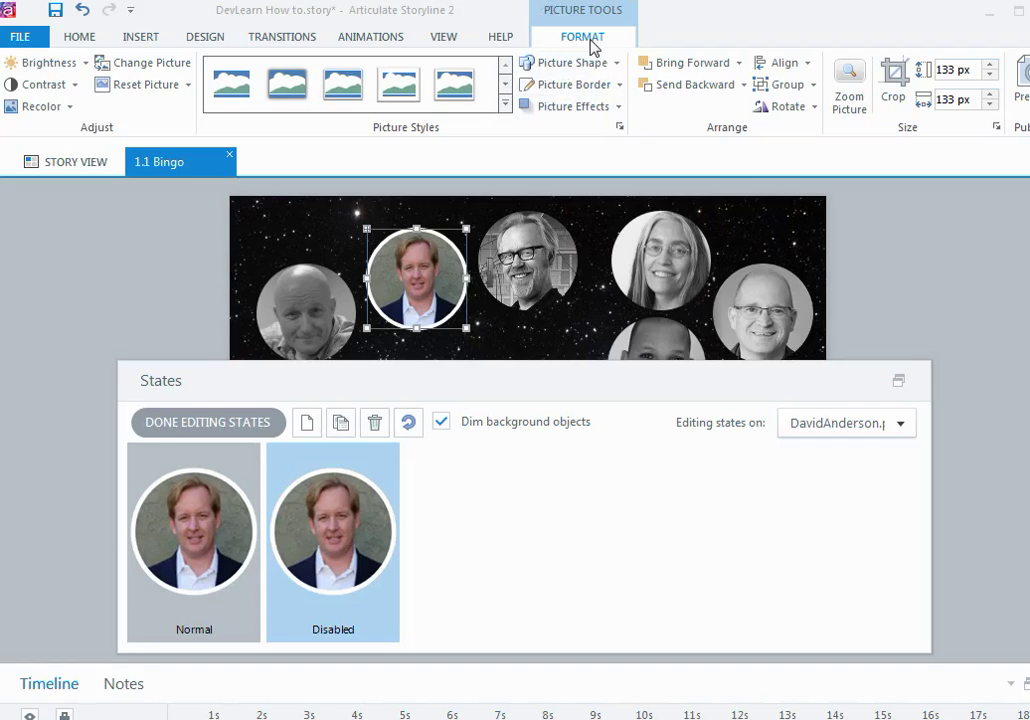
Step: Set the Disabled state picture's brightness to -30%
click(79, 64)
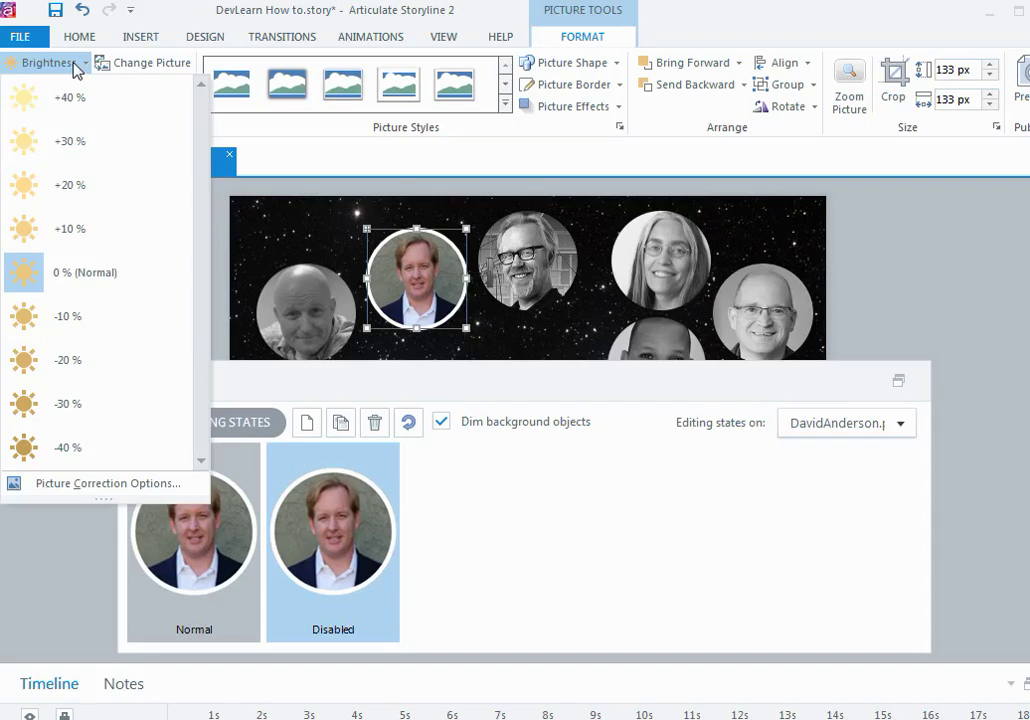
click(84, 412)
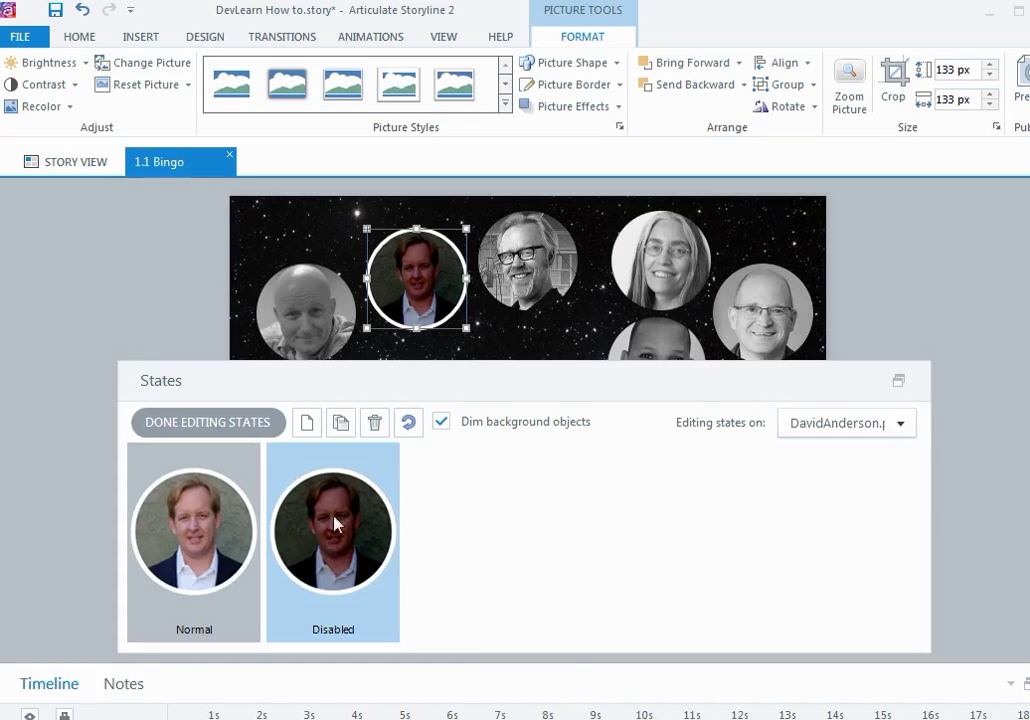
Step: Draw a text box beside the slide with the speaker's name and '50pts' on a second line
click(134, 38)
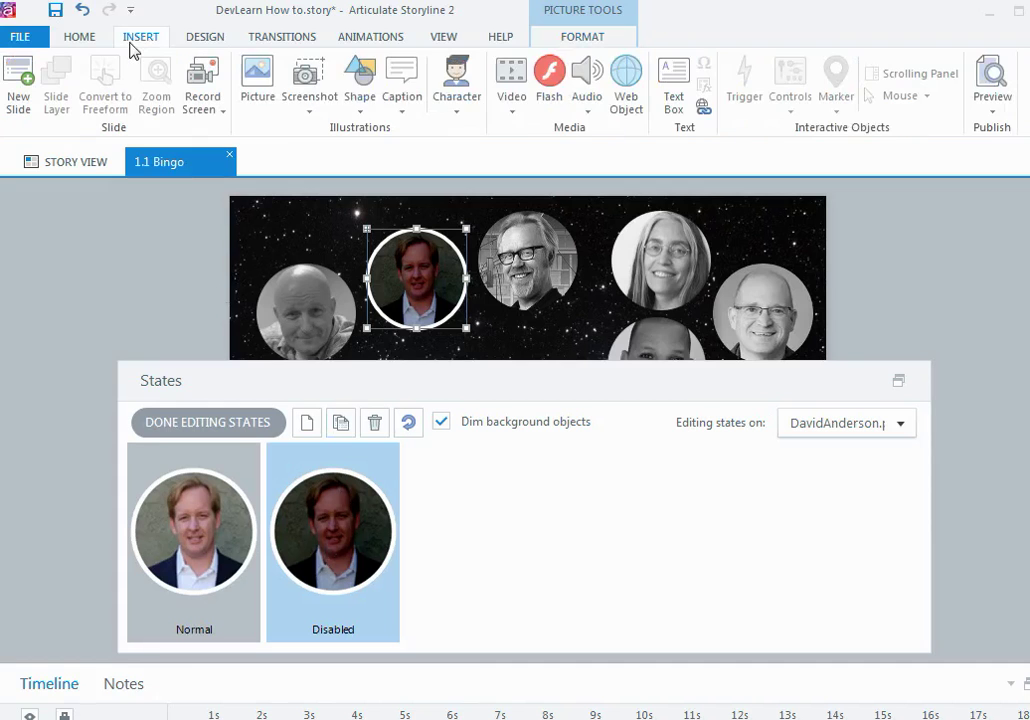
click(678, 92)
drag(67, 231, 189, 301)
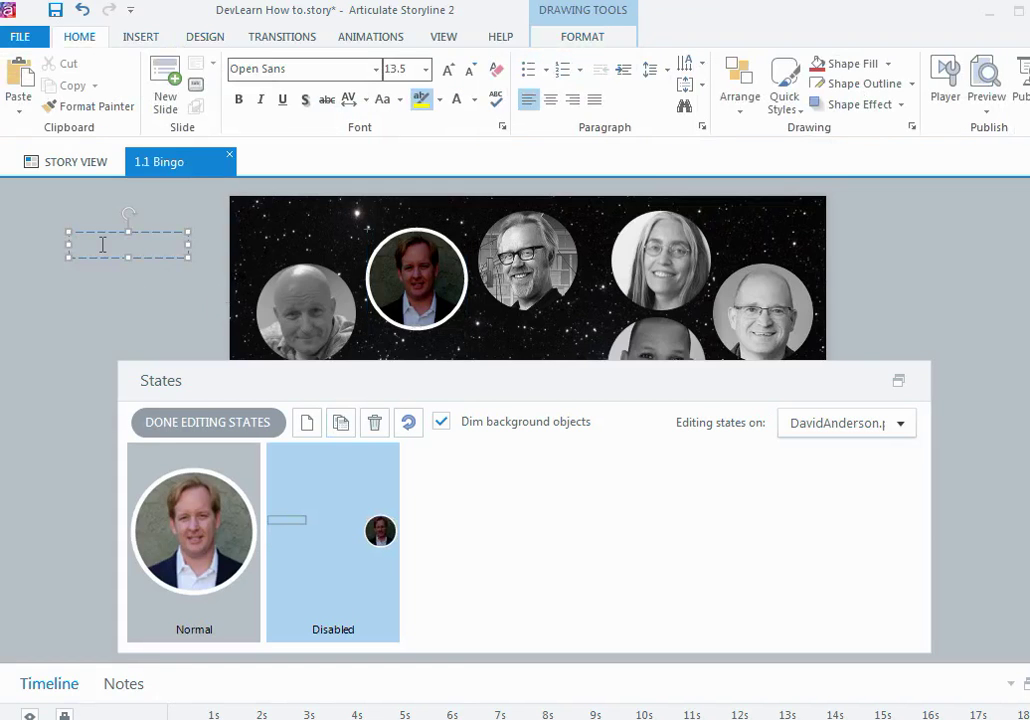
key(Return)
text(50pts)
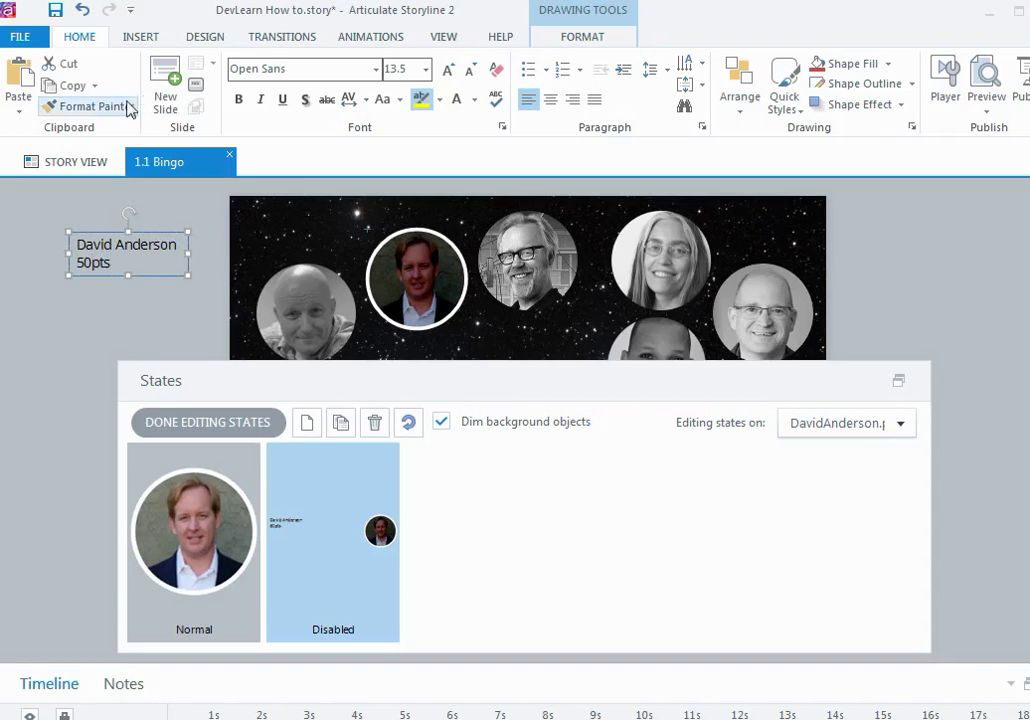
Step: Format the label as Helvetica Rounded, 16 pt, centred, bold and white
click(141, 37)
click(88, 38)
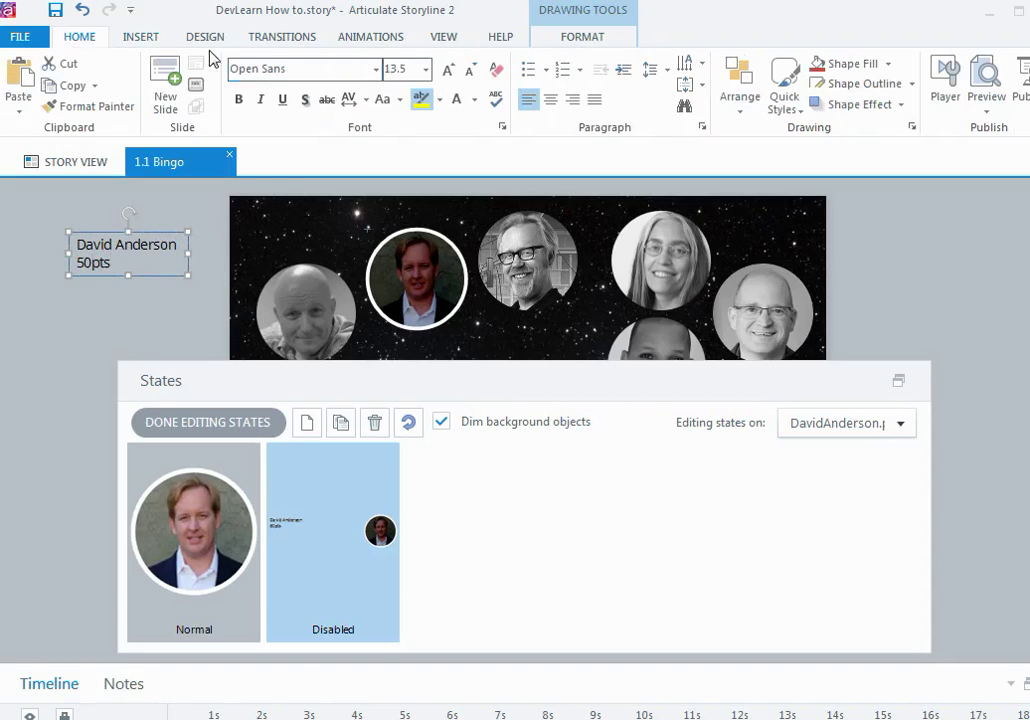
click(376, 69)
click(345, 201)
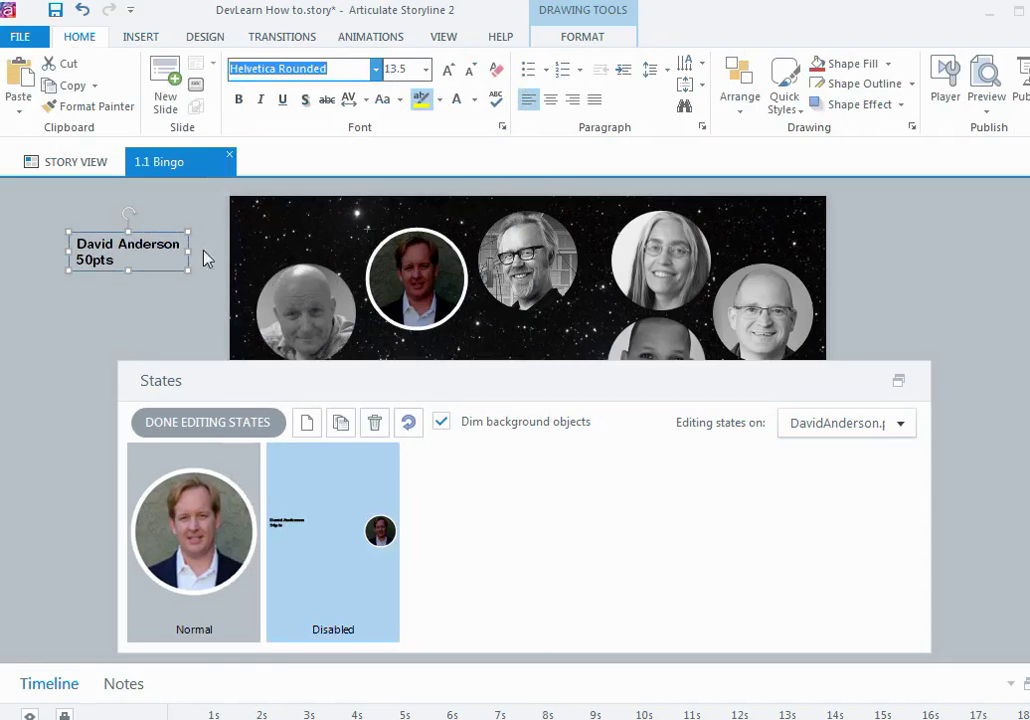
click(450, 72)
click(450, 72)
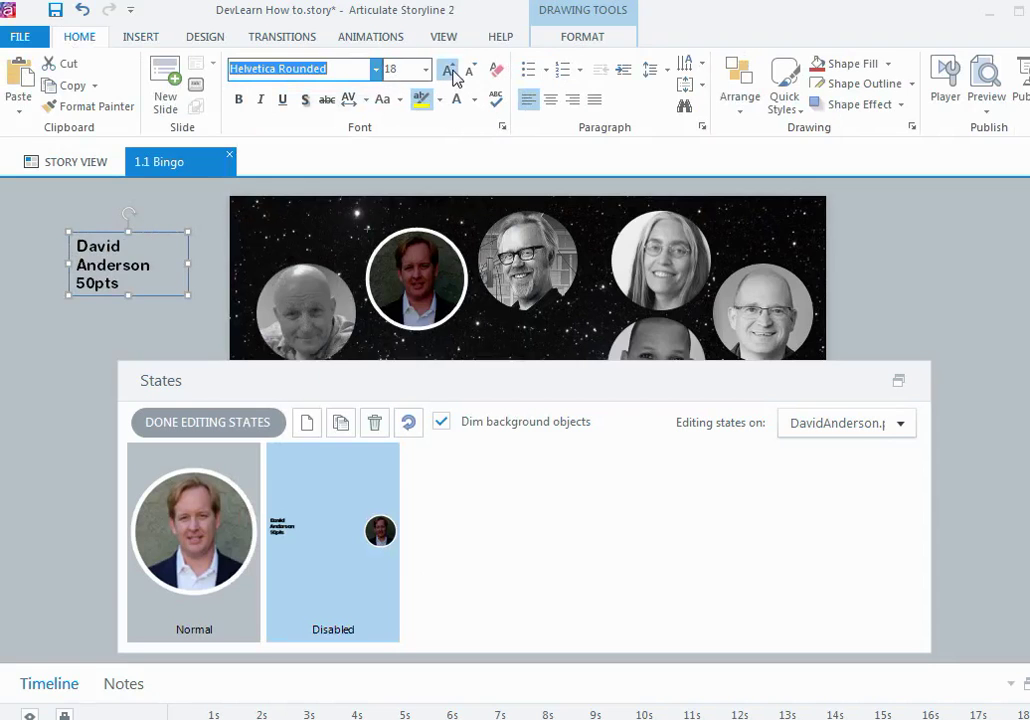
click(450, 72)
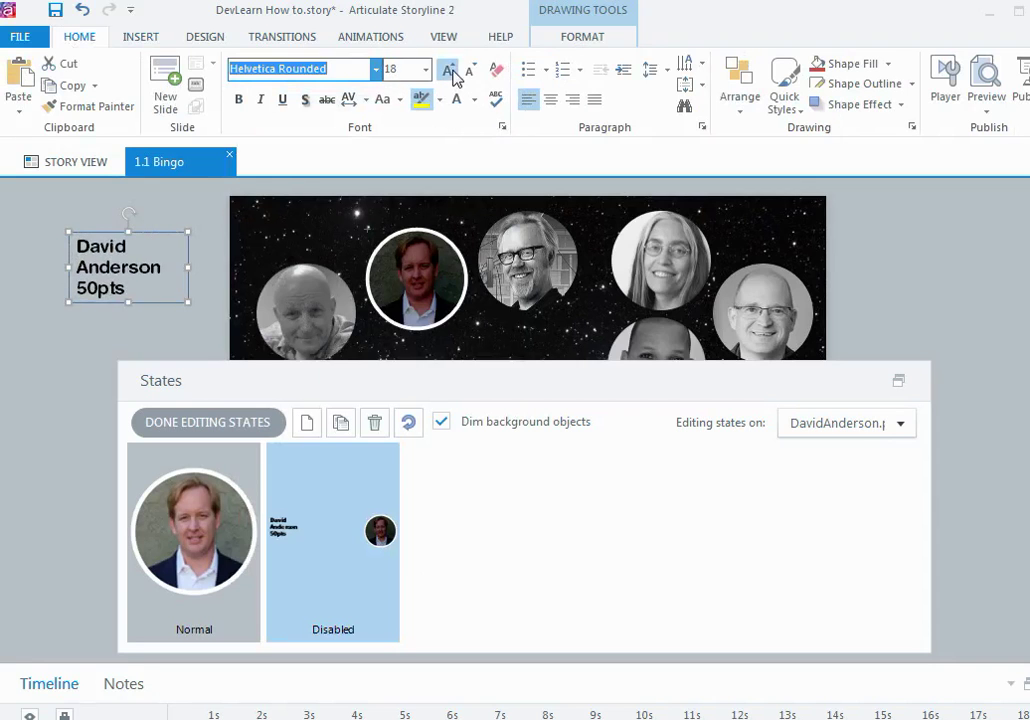
click(549, 101)
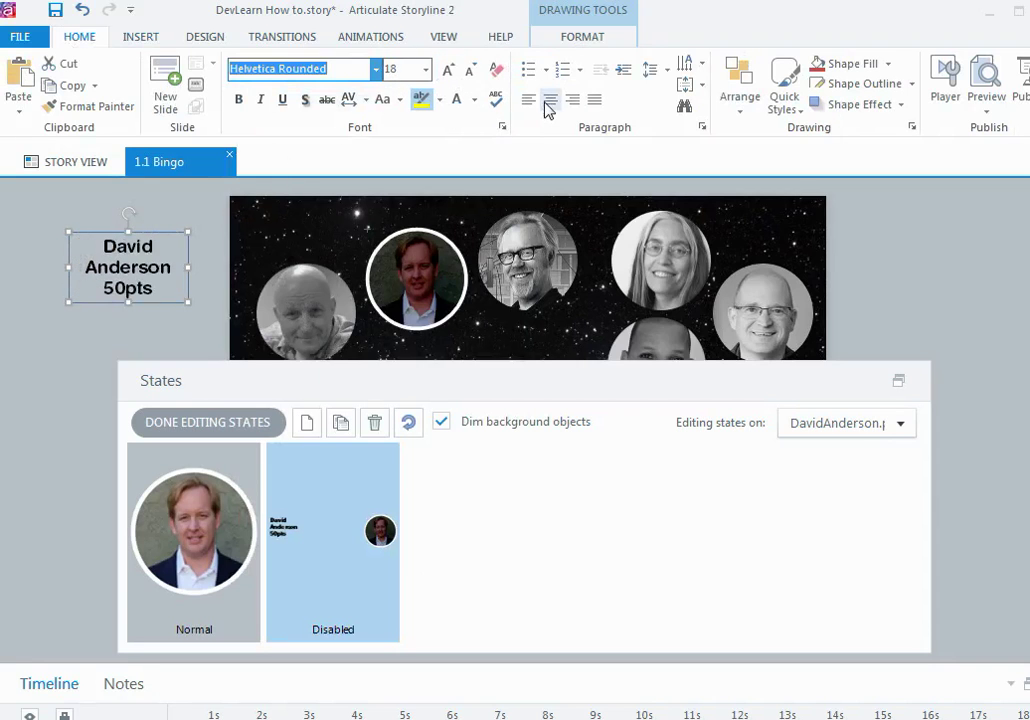
click(470, 72)
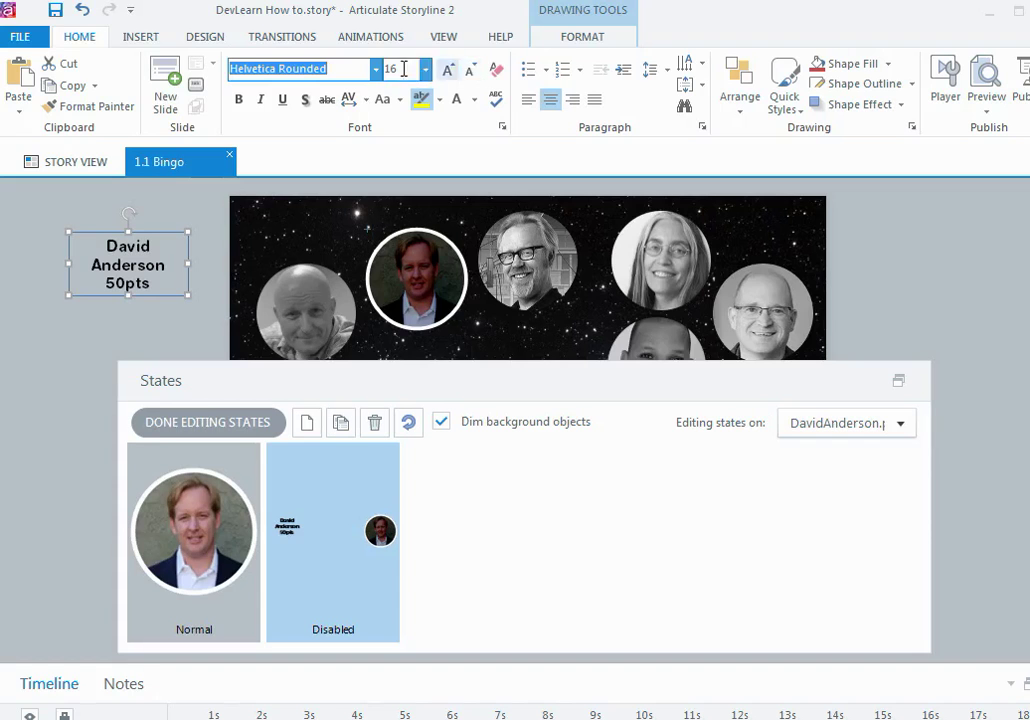
click(474, 100)
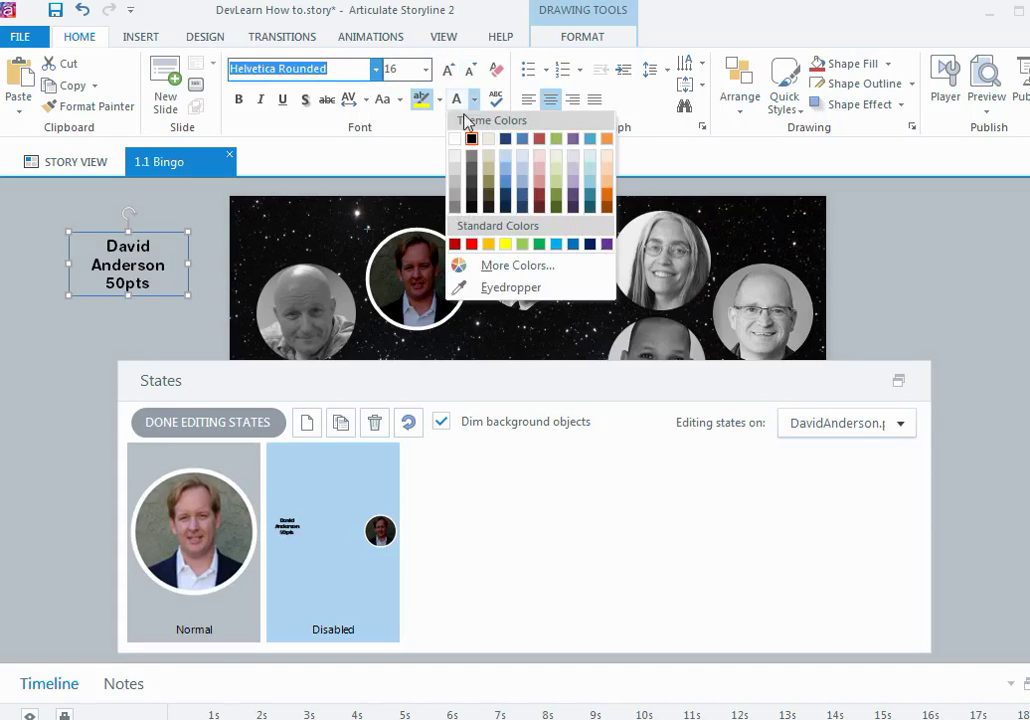
click(464, 138)
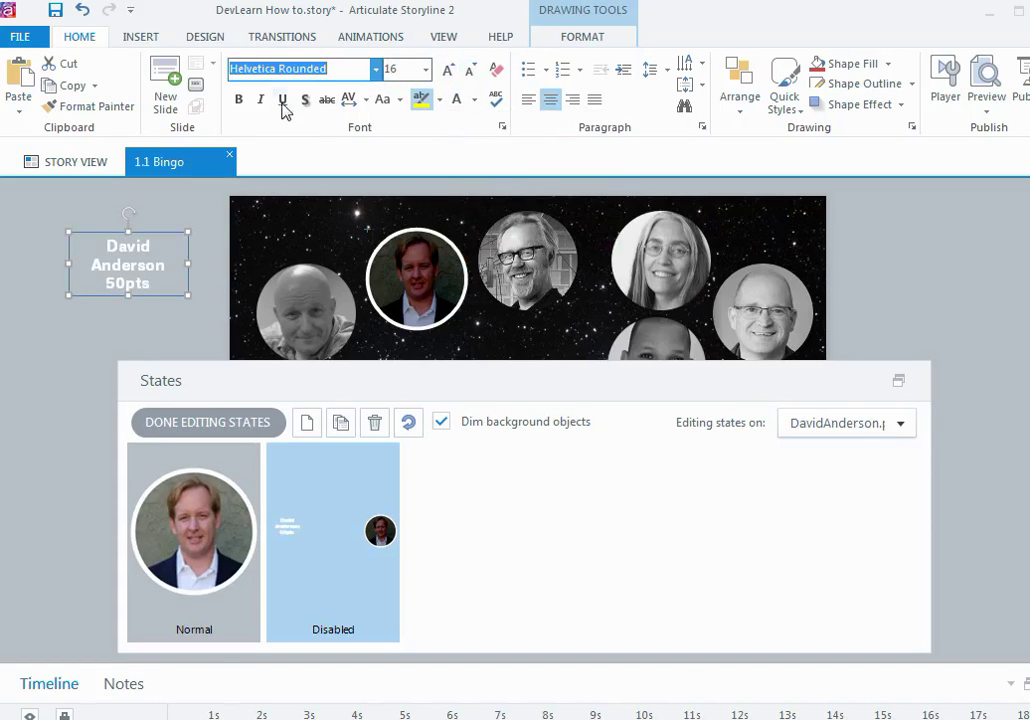
click(240, 100)
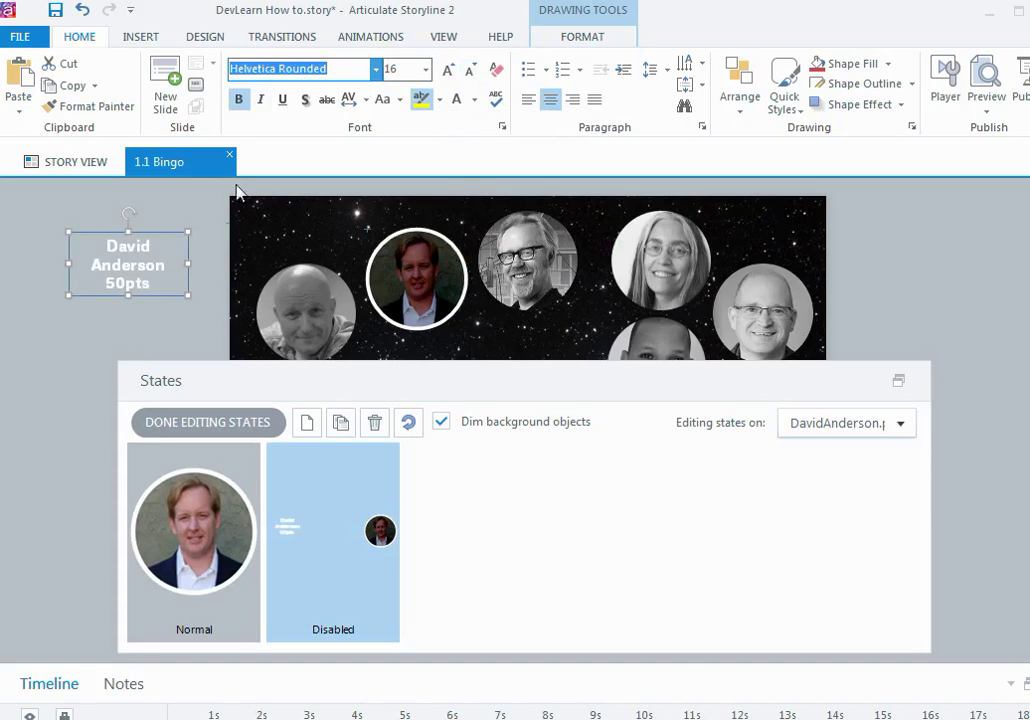
Step: Move the label over the darkened Disabled-state portrait and finish editing states
drag(70, 260, 380, 252)
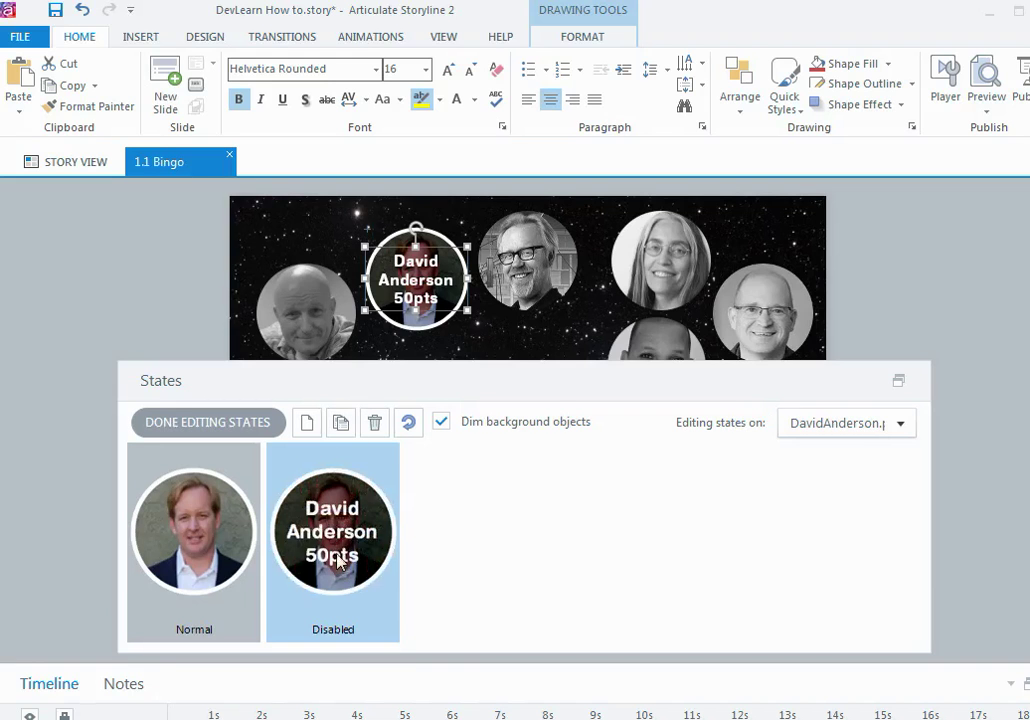
click(338, 561)
click(338, 561)
click(338, 576)
click(246, 426)
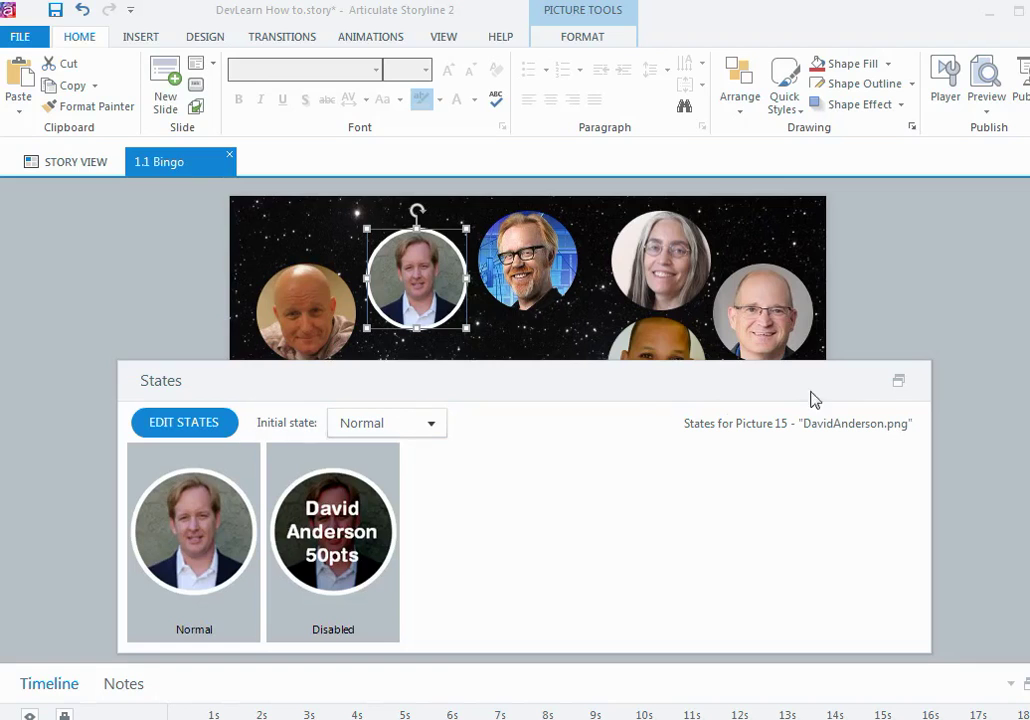
Step: Return to the full Bingo slide view with the portrait in its Normal state
click(899, 382)
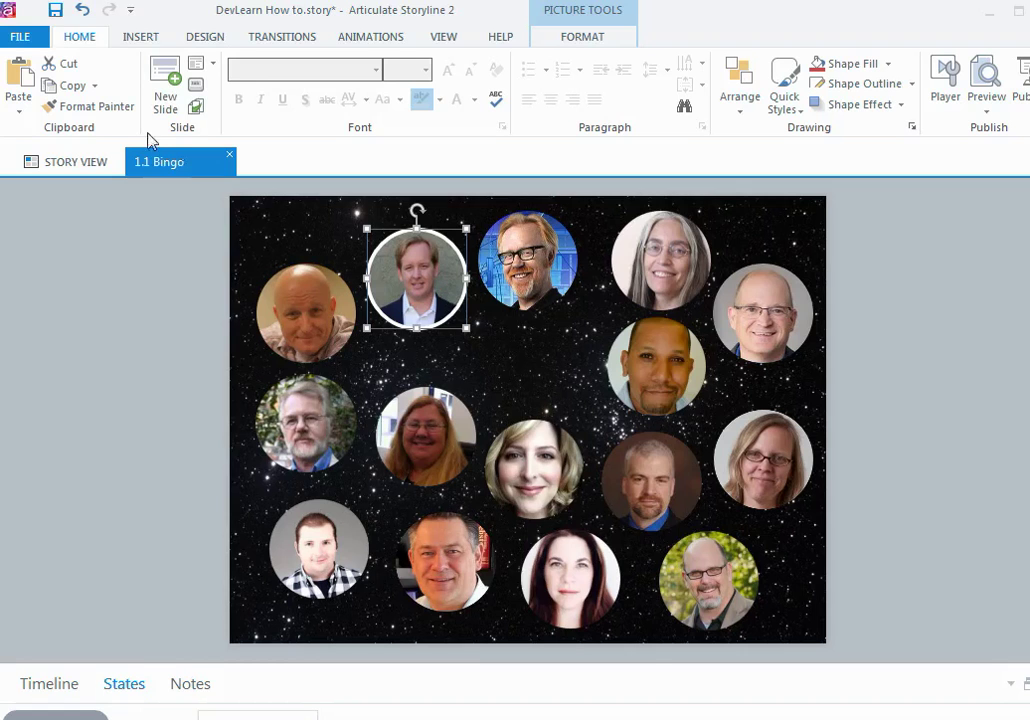
Step: Copy the white border onto the top-left portrait with Format Painter
click(92, 106)
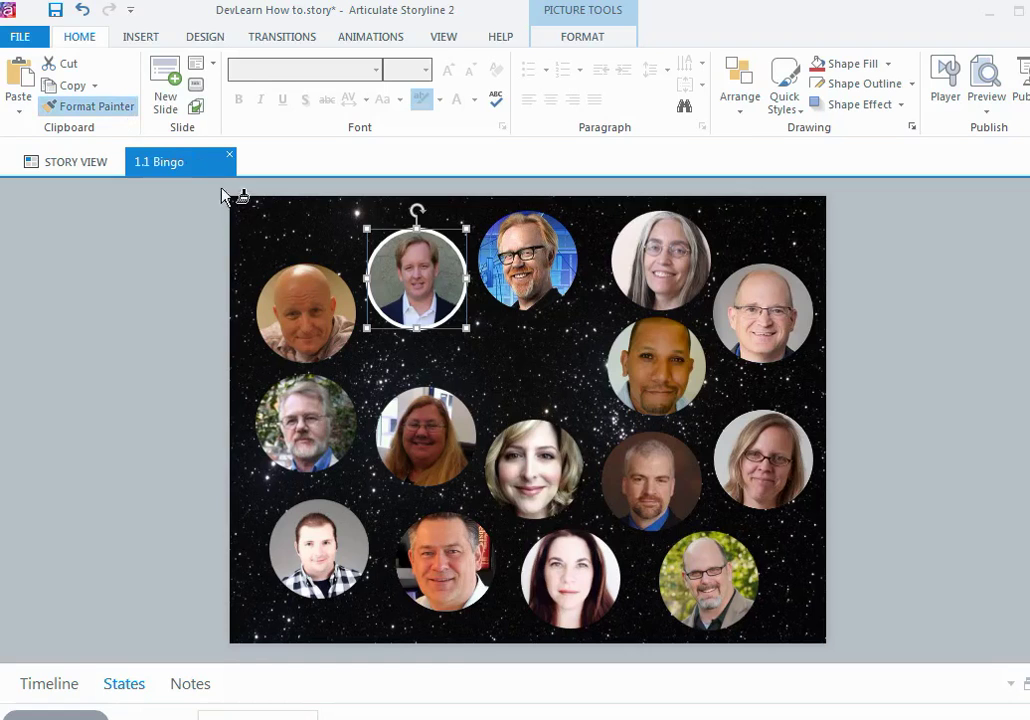
click(300, 319)
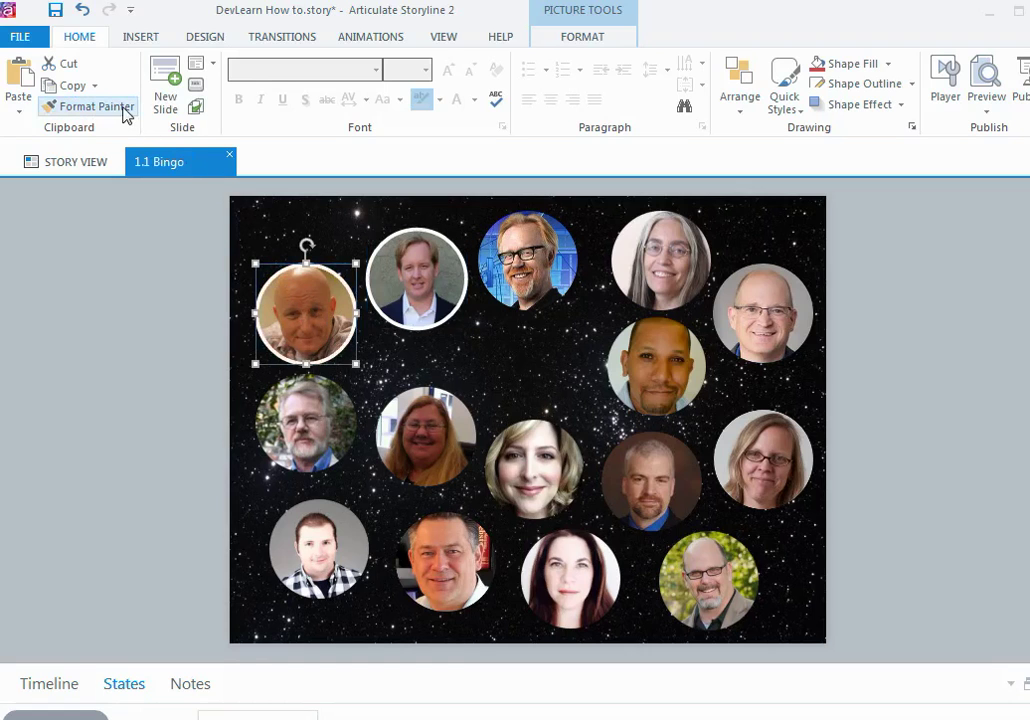
click(405, 305)
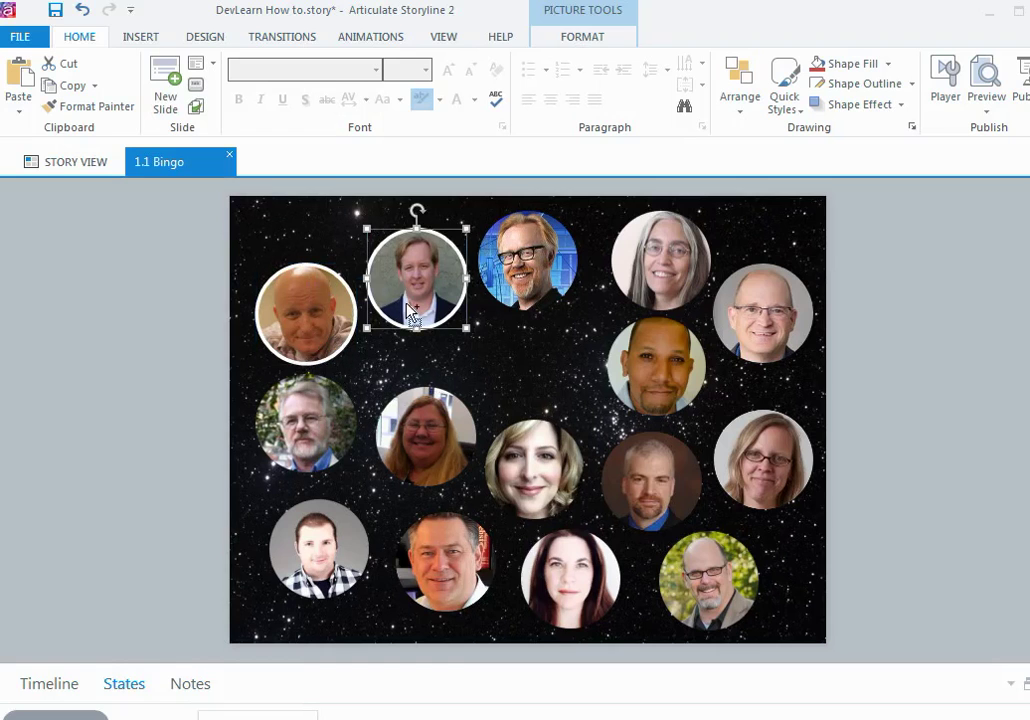
click(405, 305)
Step: Apply the white border to the remaining eleven portraits with a locked Format Painter
double_click(110, 106)
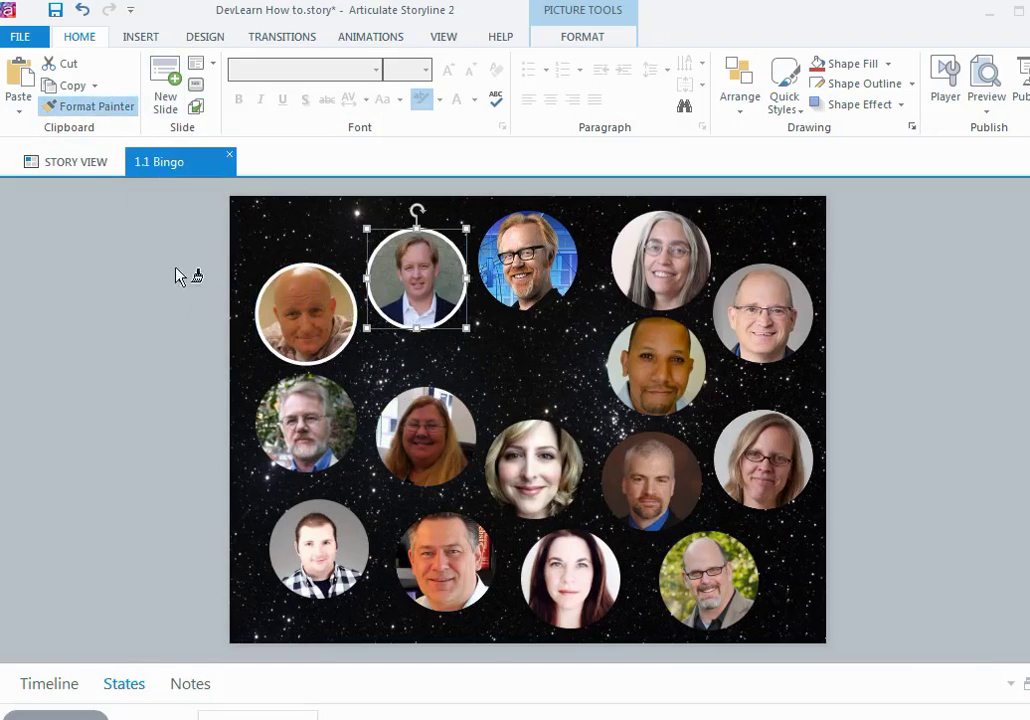
click(293, 421)
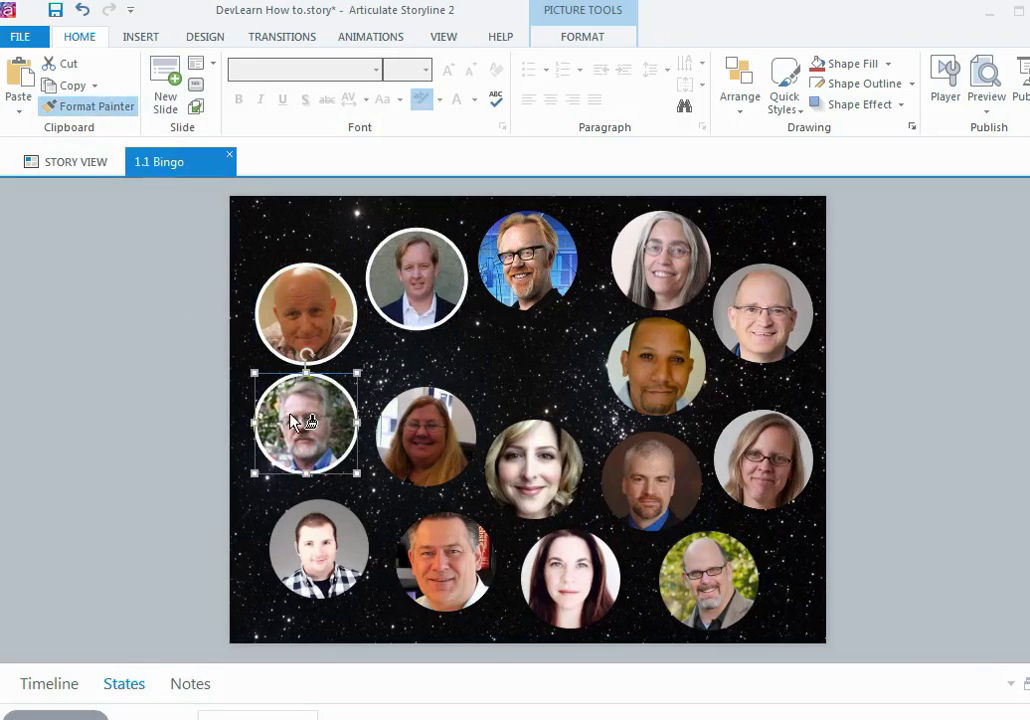
click(318, 548)
click(438, 528)
click(440, 452)
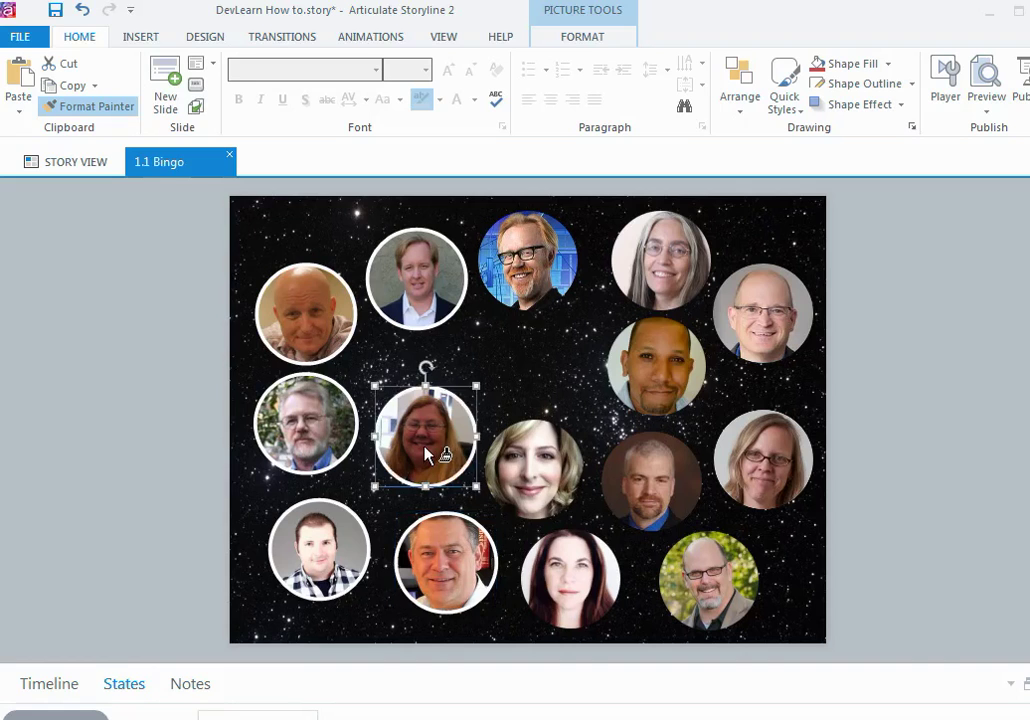
click(534, 472)
click(568, 580)
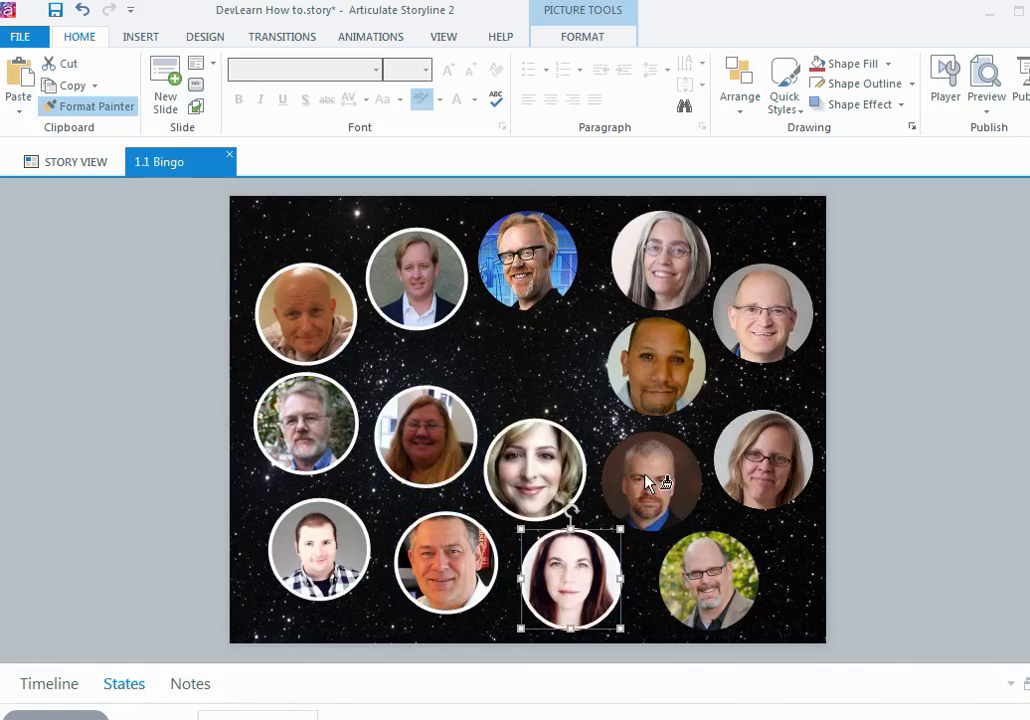
click(700, 565)
click(772, 458)
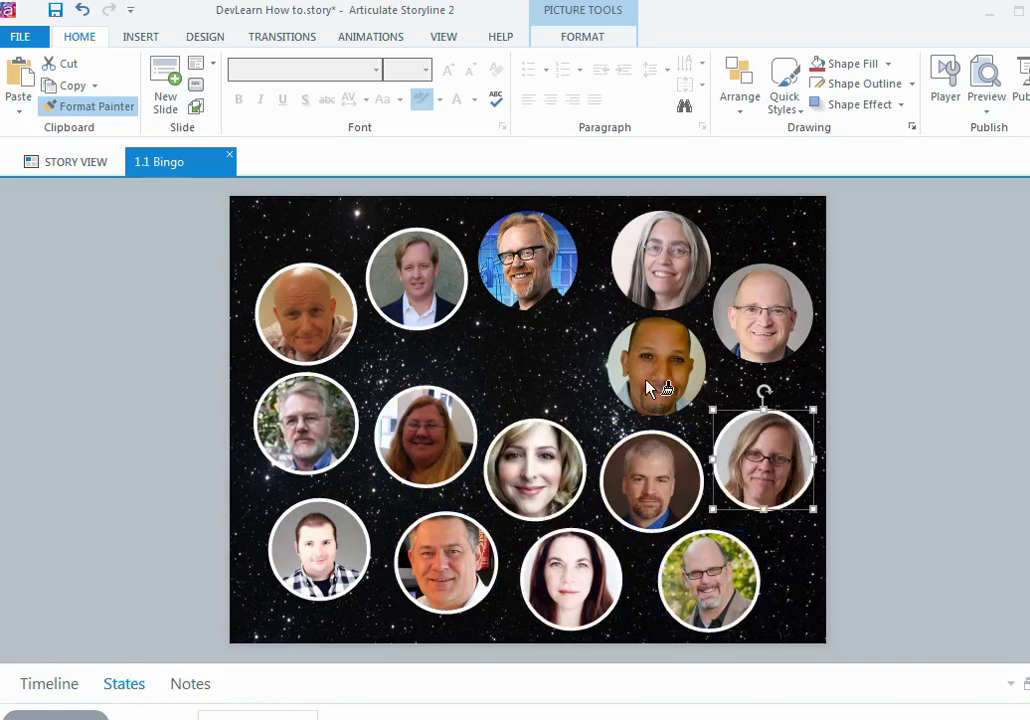
click(766, 326)
click(660, 271)
click(528, 271)
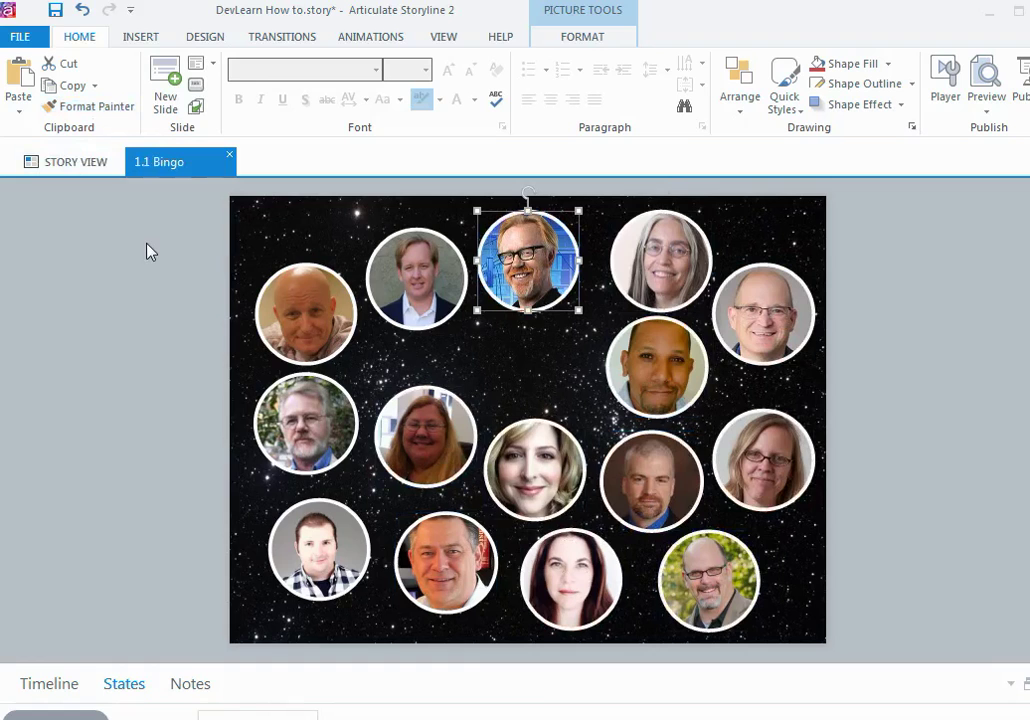
Step: Open the top-left portrait's states for editing with its Disabled state shown
click(345, 338)
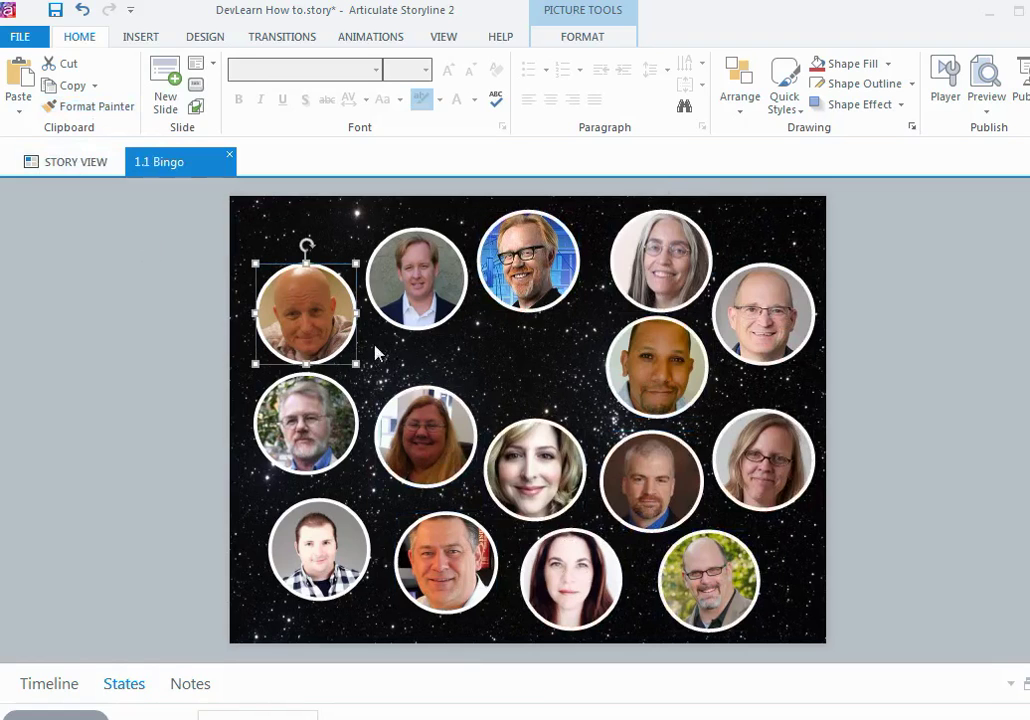
click(1026, 686)
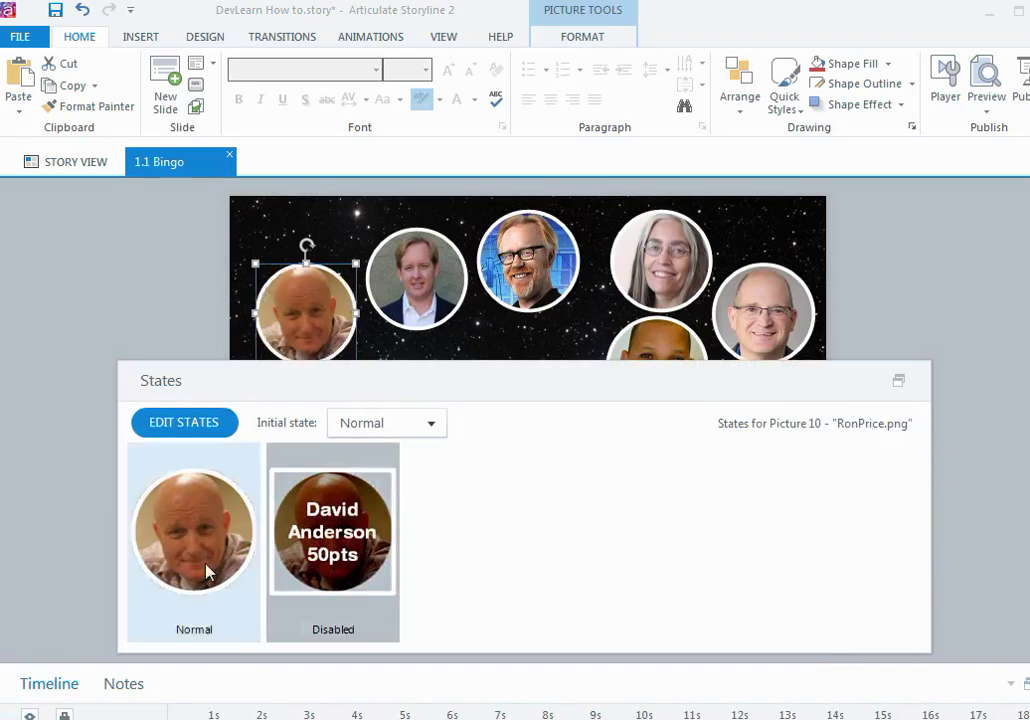
click(349, 592)
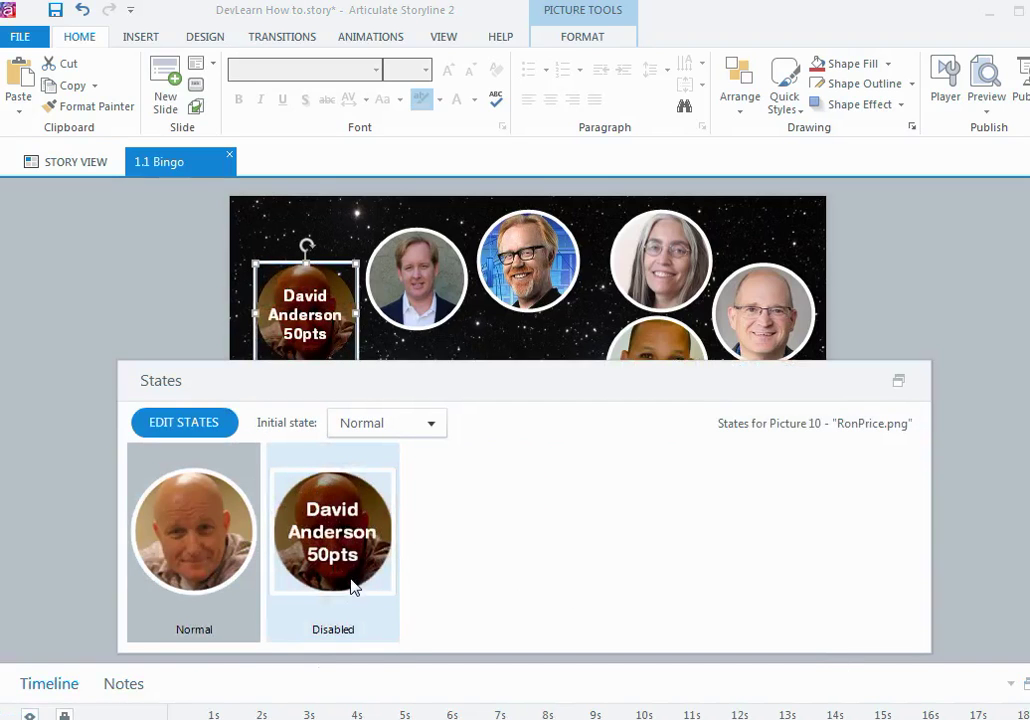
click(207, 423)
click(306, 424)
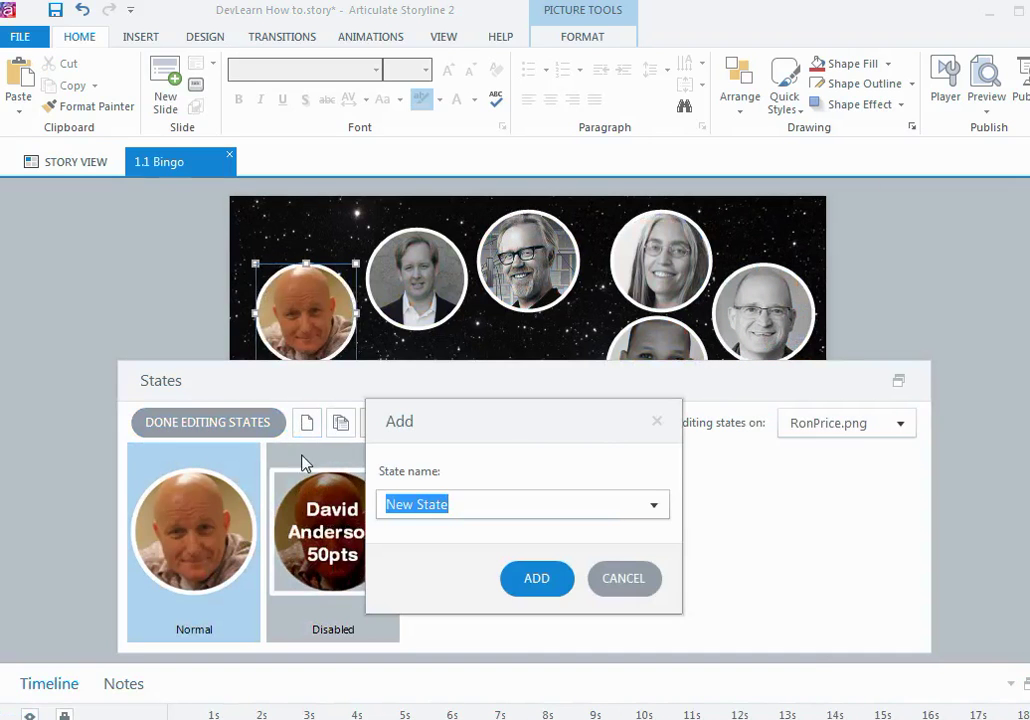
click(596, 582)
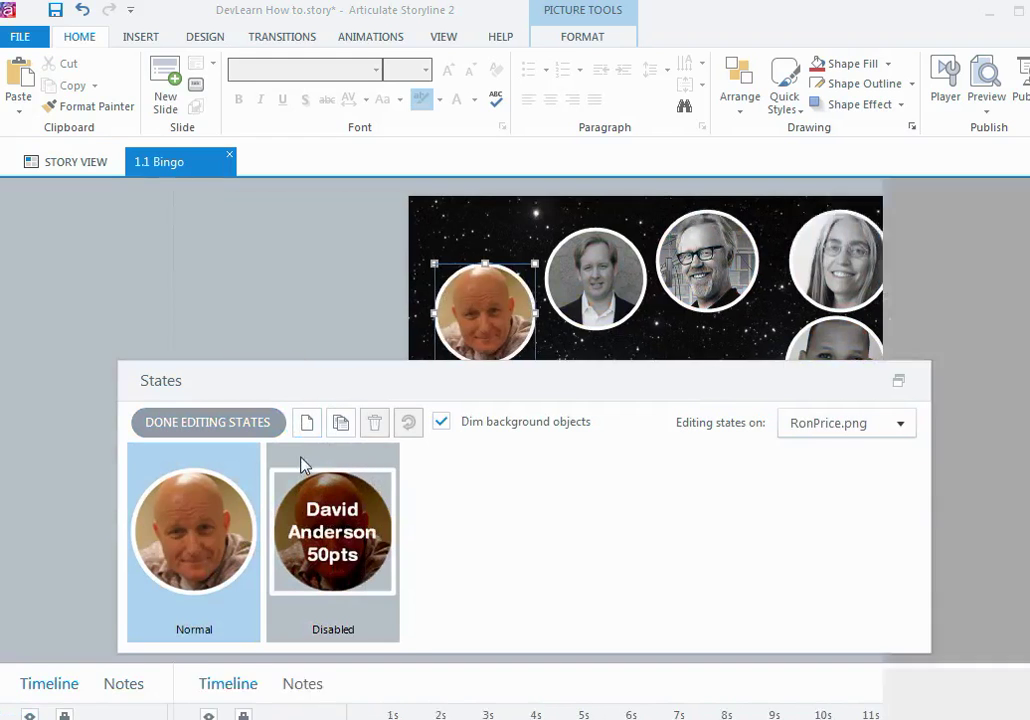
click(305, 465)
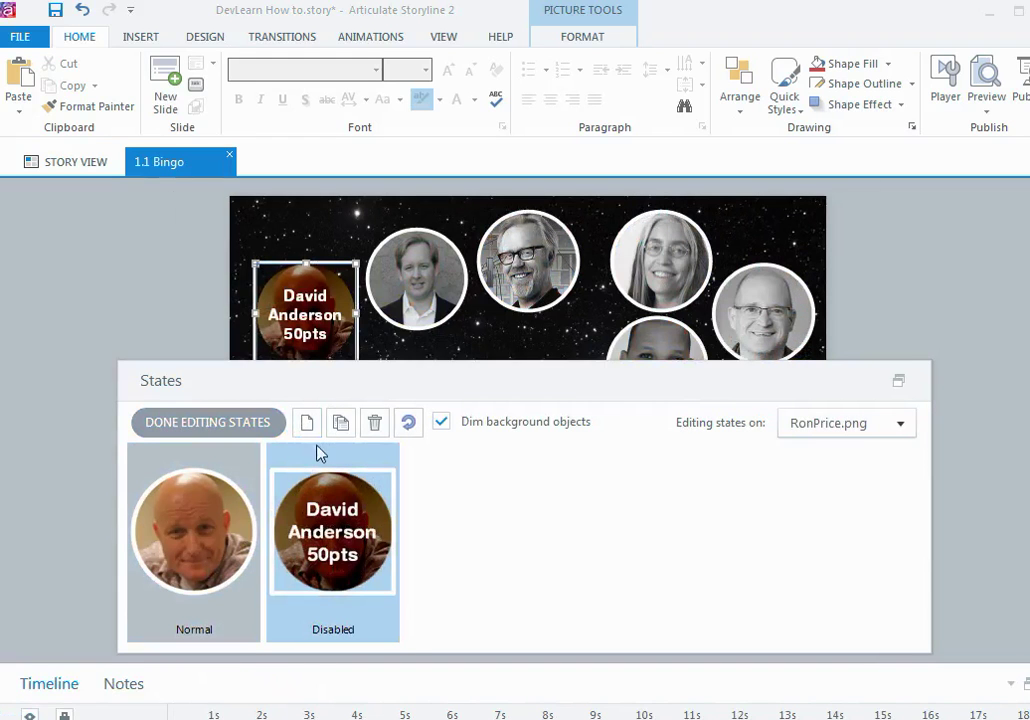
Step: Replace the Disabled label's name with this speaker's name, broken across separate lines
click(345, 316)
key(ctrl+a)
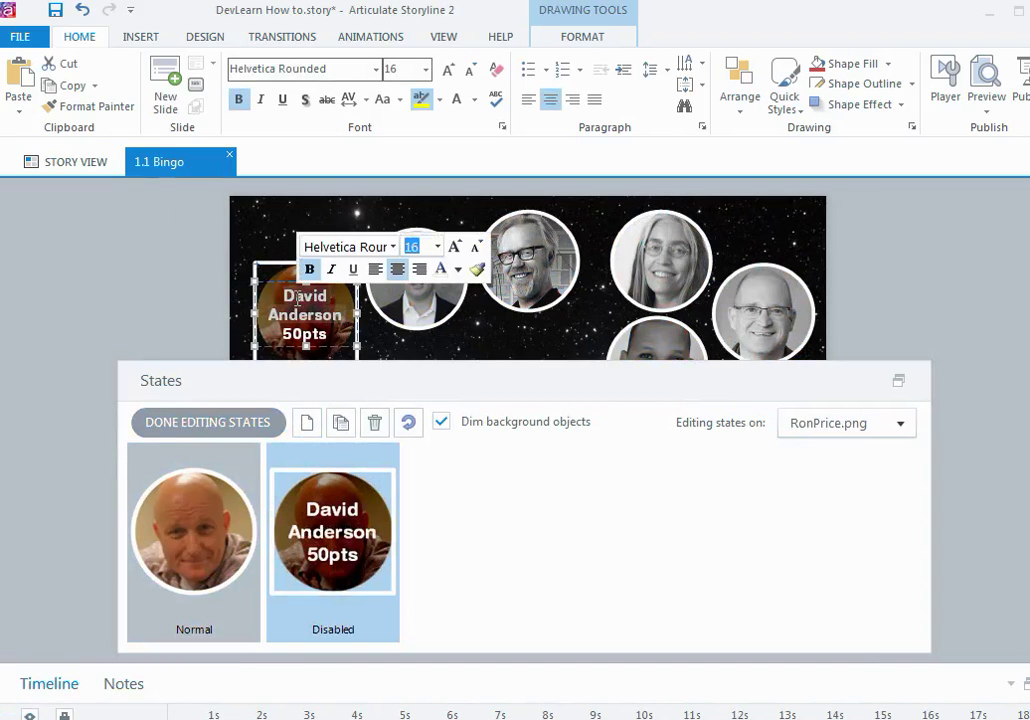
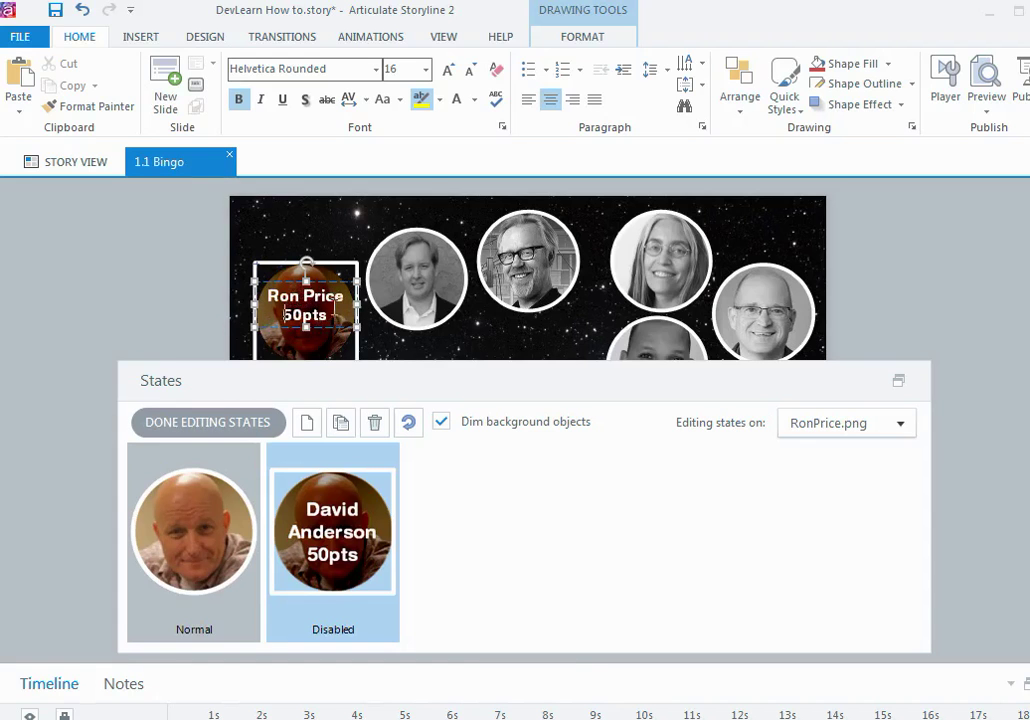
key(Escape)
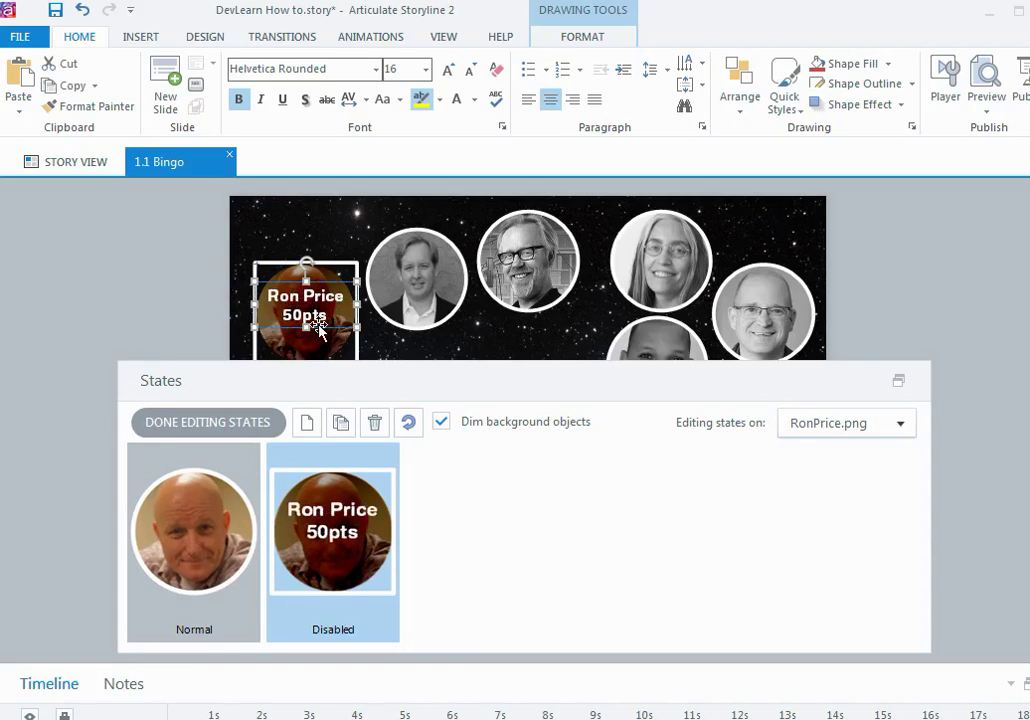
click(318, 296)
key(Return)
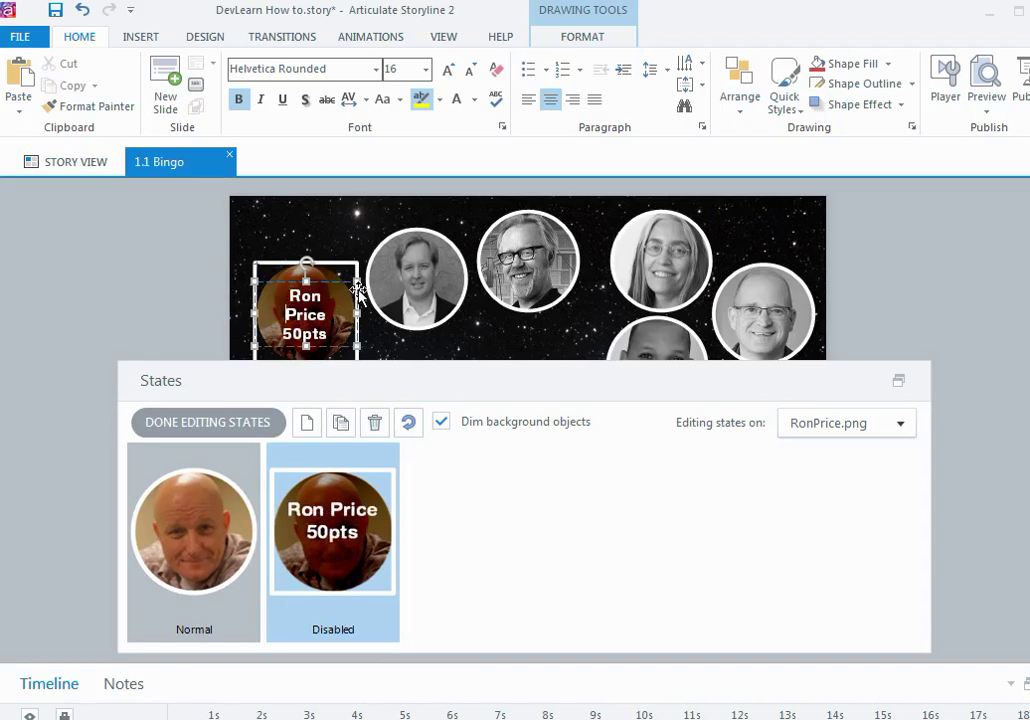
key(Escape)
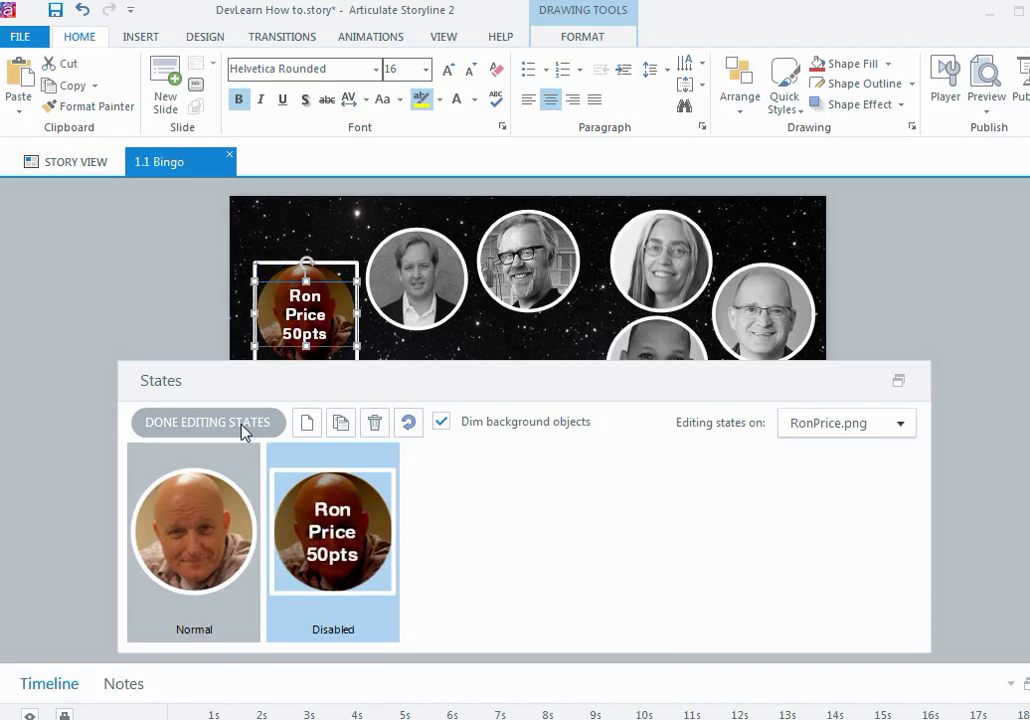
Step: Close state editing, bring back the Timeline, and deselect the top-left portrait
click(898, 381)
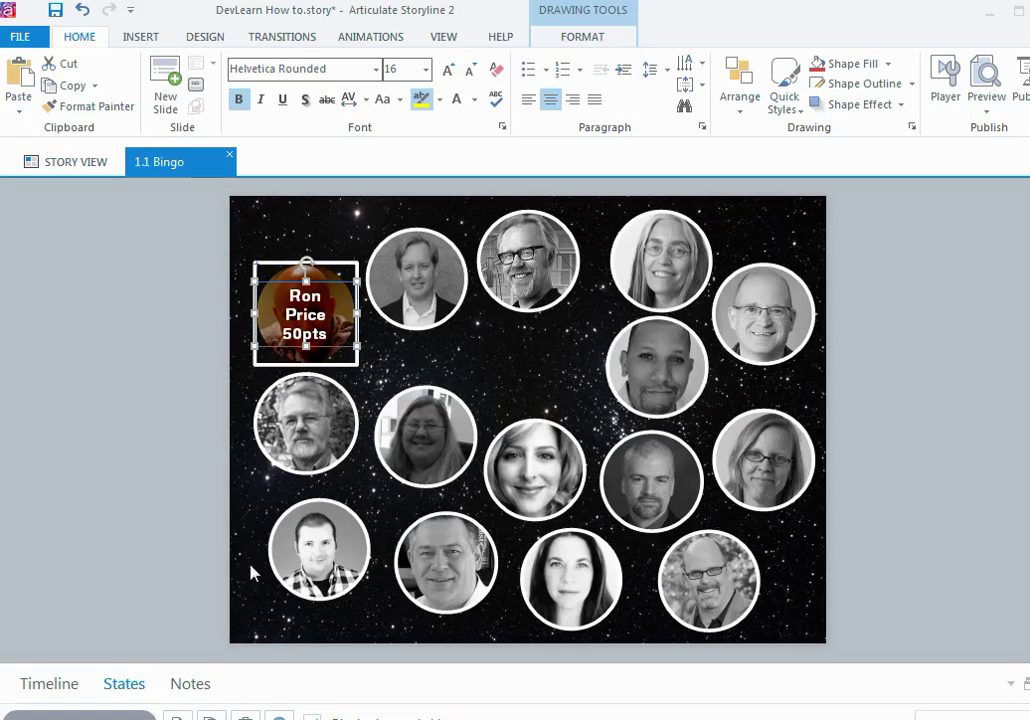
click(70, 690)
click(143, 490)
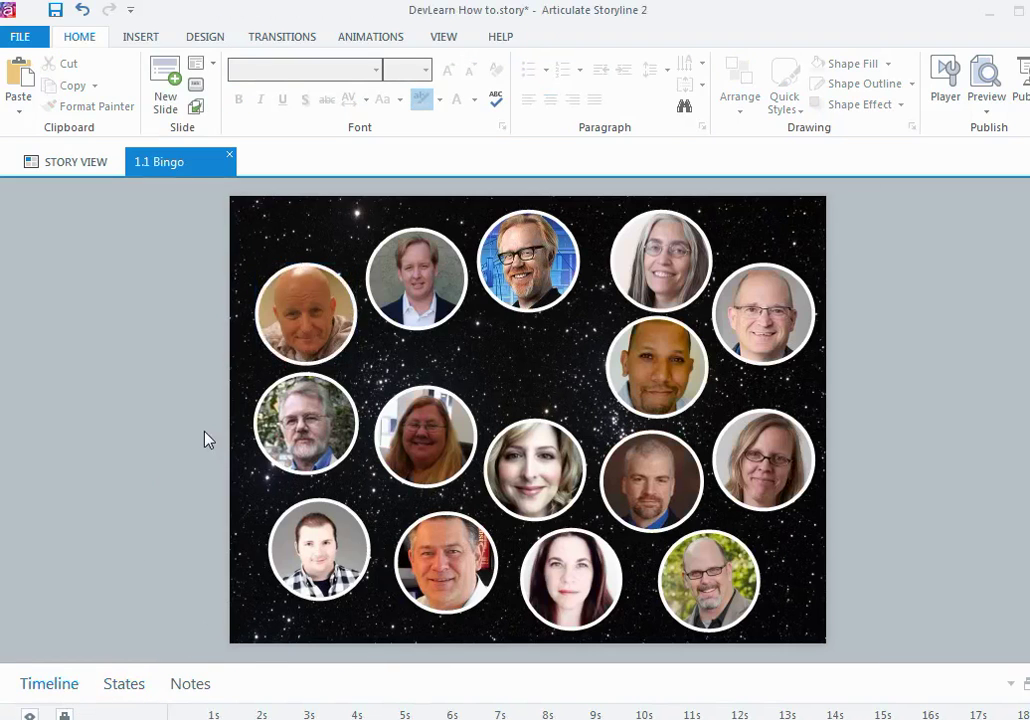